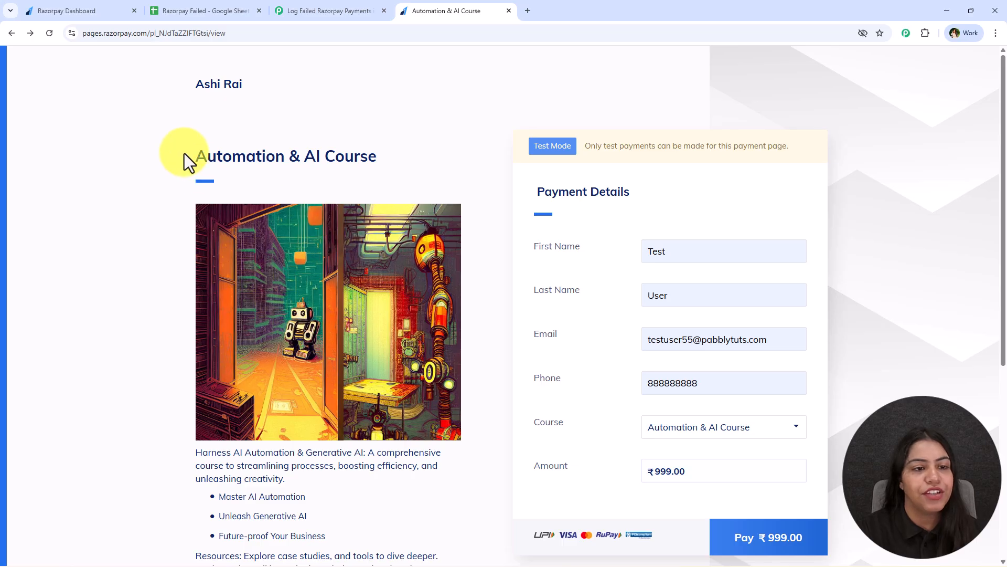
Submit the ₹999 Automation & AI Course test payment through UPI with the test ID failure@razorpay.
left_click(394, 156)
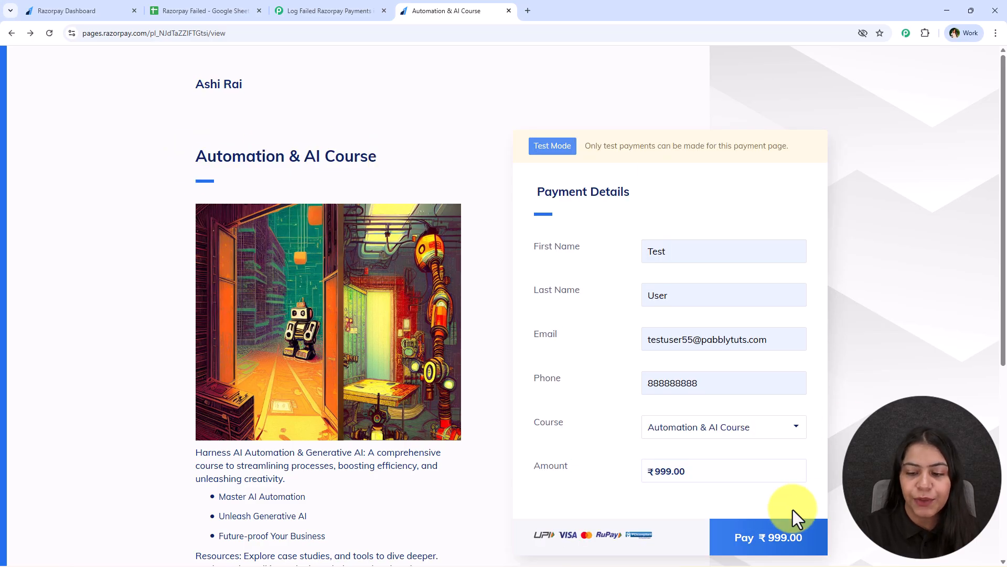
left_click(784, 553)
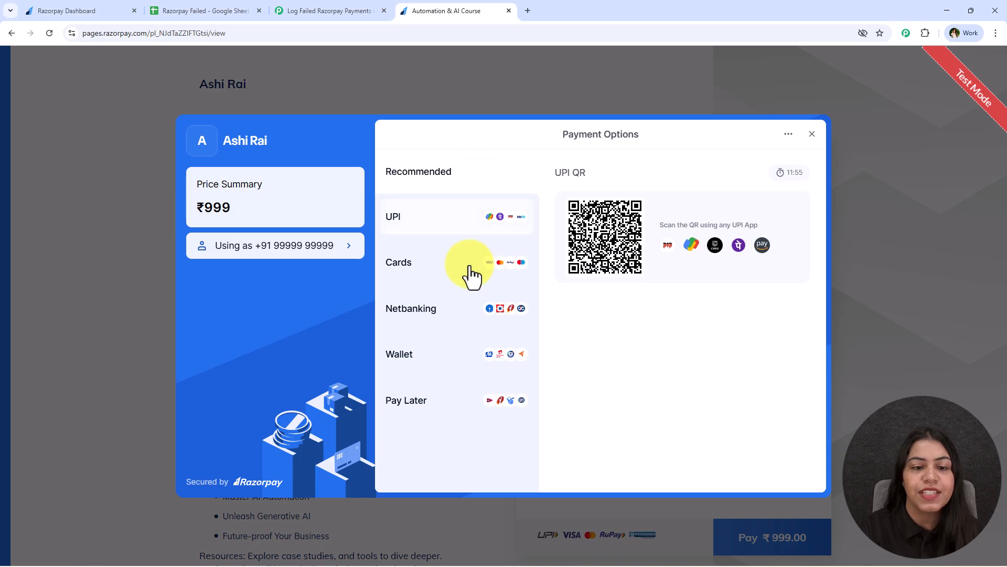
left_click(479, 234)
left_click(645, 349)
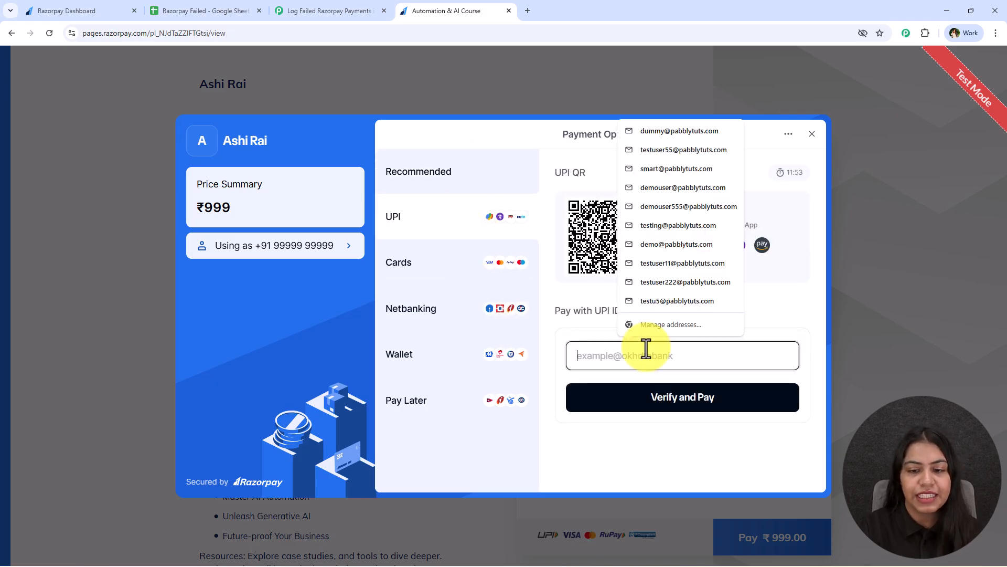
type("failure@razorpay")
left_click(644, 399)
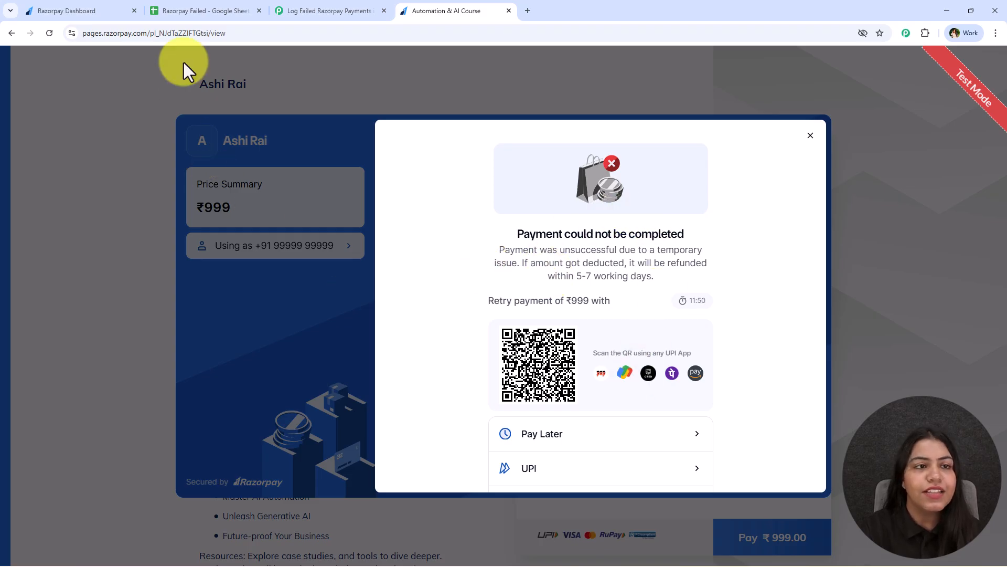
Switch to the Razorpay Failed spreadsheet and examine row 3's name, email, phone, payment ID, failure reason and payment method.
left_click(223, 10)
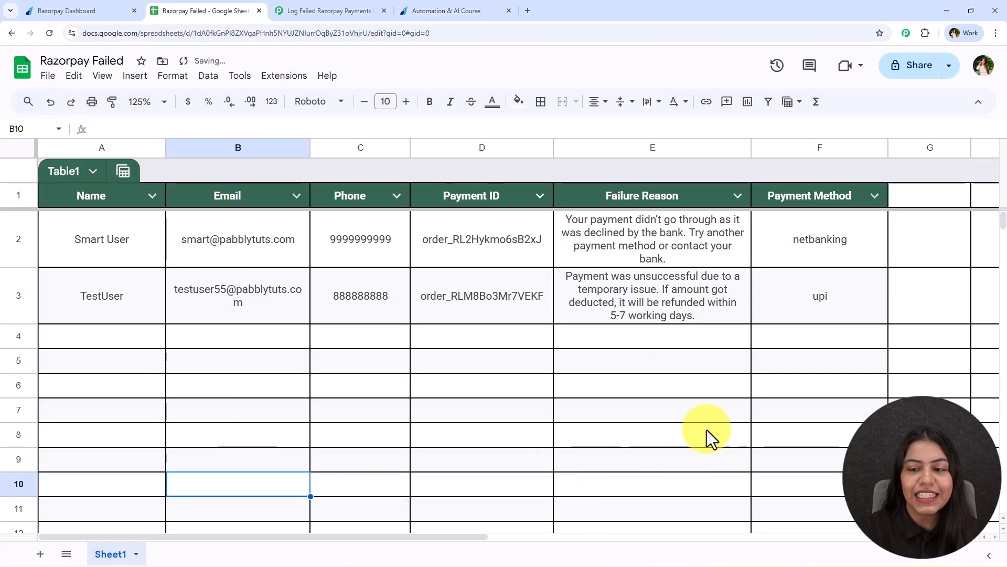
left_click_drag(91, 307, 749, 315)
left_click(326, 411)
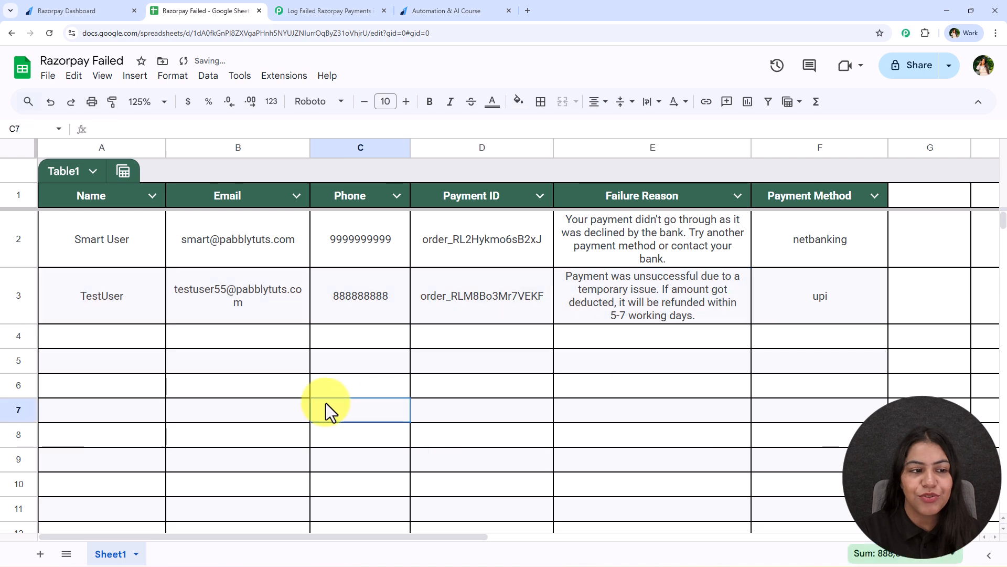
left_click(93, 291)
left_click(225, 286)
left_click(385, 300)
left_click(498, 306)
left_click(628, 294)
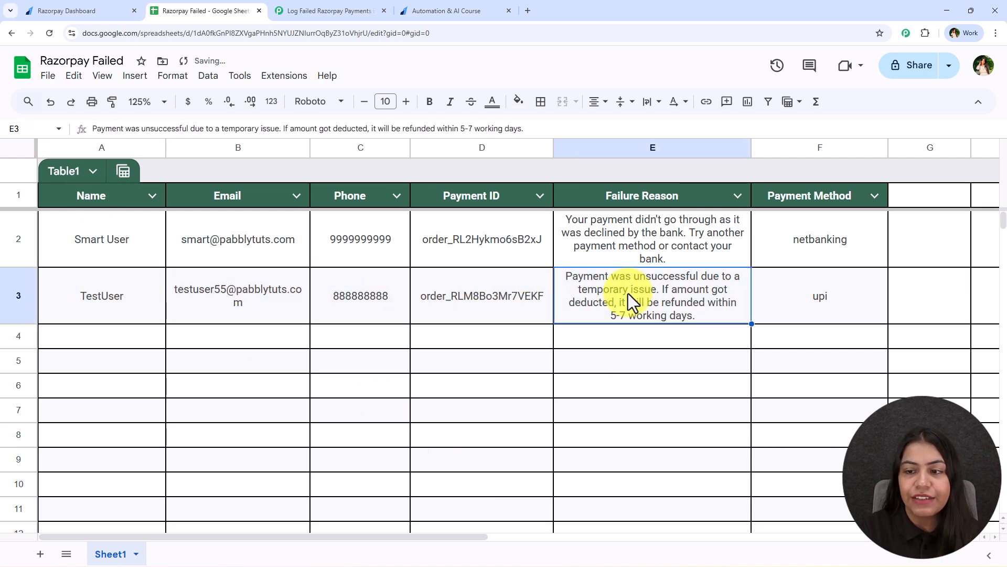
left_click(796, 284)
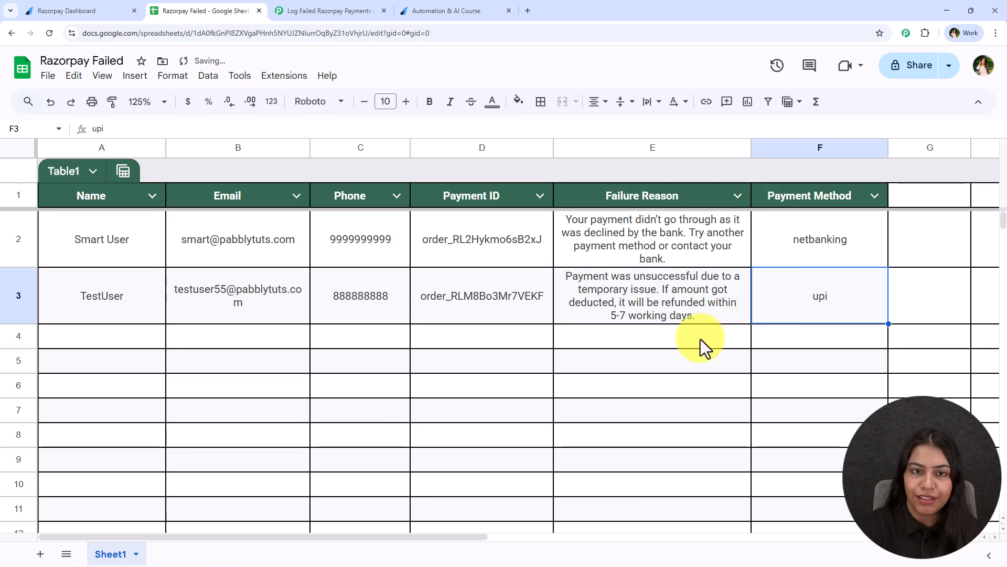
Return to the Automation & AI Course payment page and read the message about the attempted payment.
left_click(428, 9)
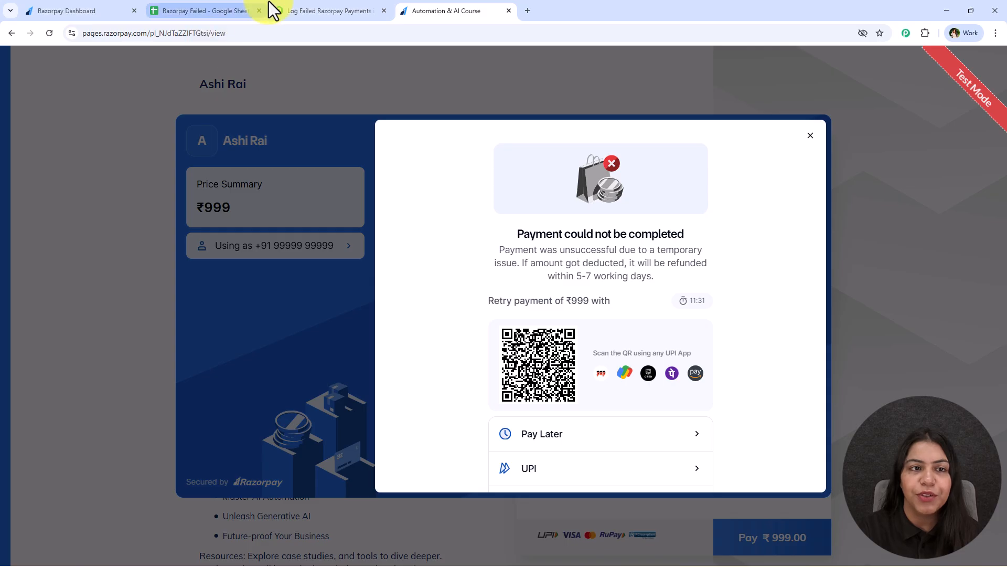
left_click_drag(511, 231, 691, 276)
left_click(449, 193)
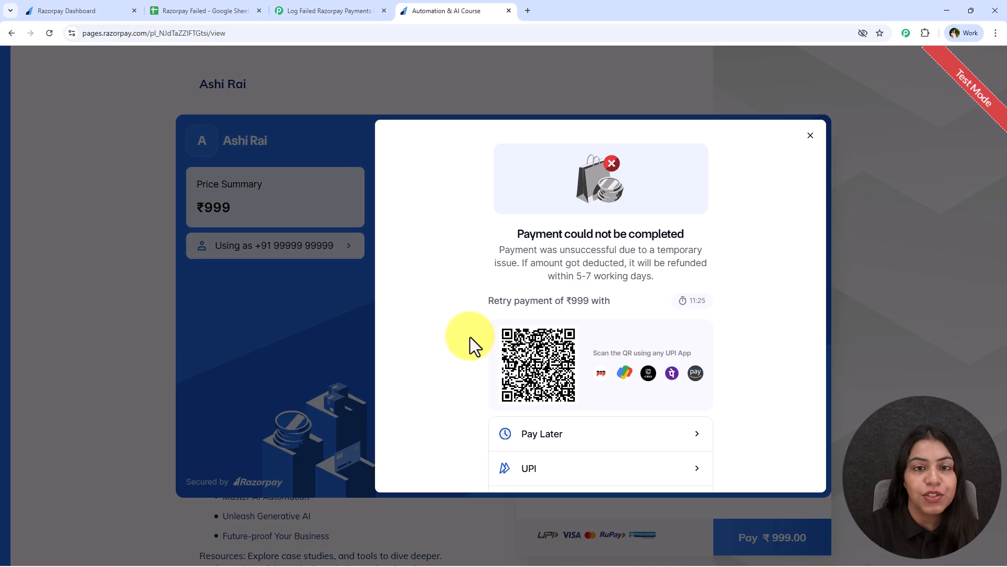
Open the Pabbly Connect website in a new browser tab, dismiss the promotional offer and go to sign-in.
left_click(528, 5)
type("pab")
key("Return")
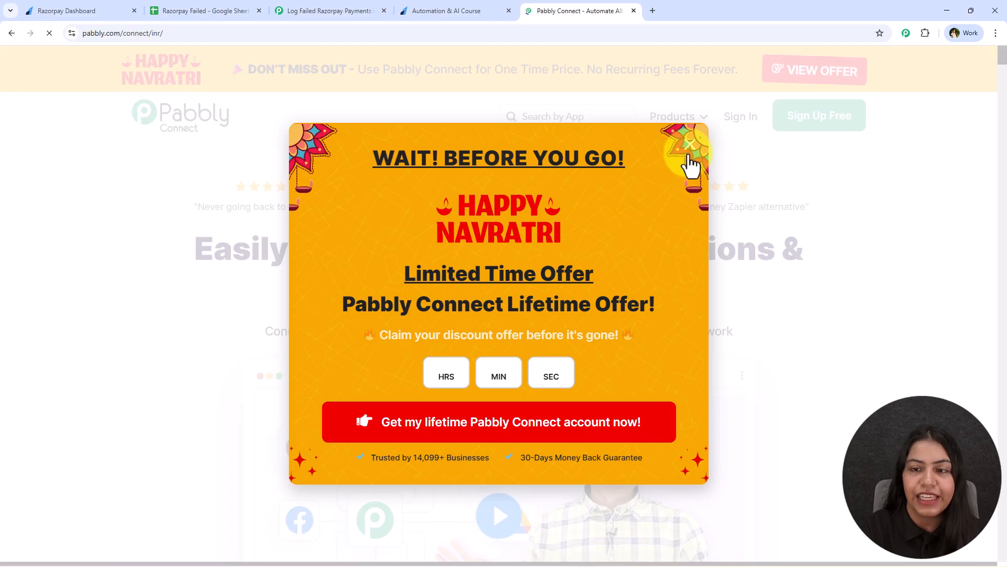
left_click(692, 149)
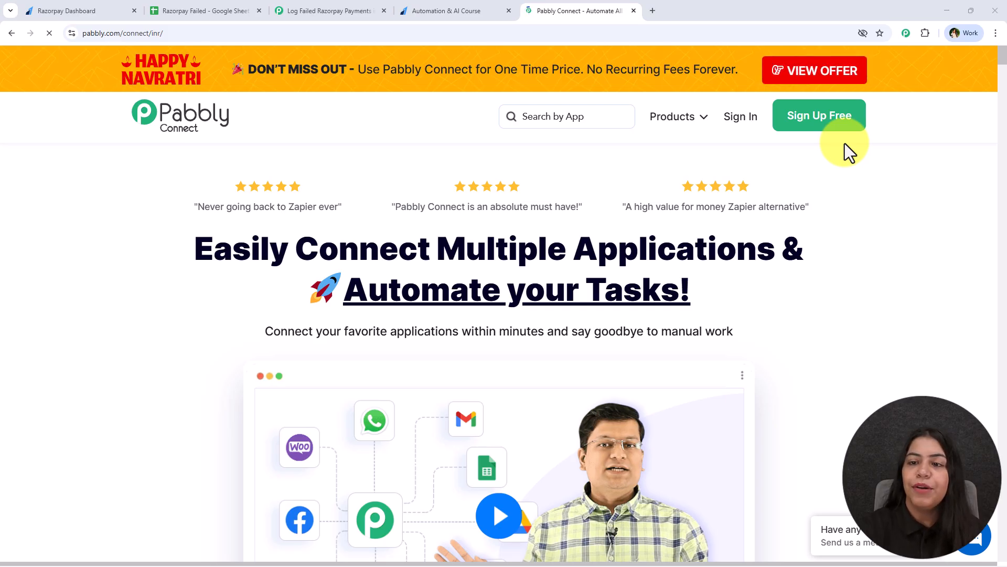
left_click(755, 120)
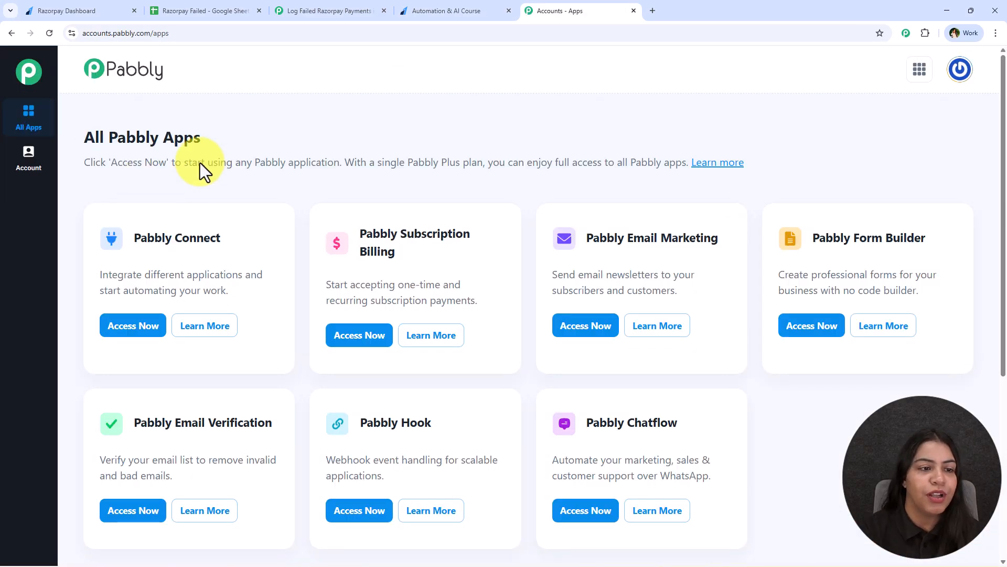
Access Pabbly Connect from the Pabbly apps and start a new workflow with the New (Beta) workflow builder.
left_click_drag(131, 241, 219, 265)
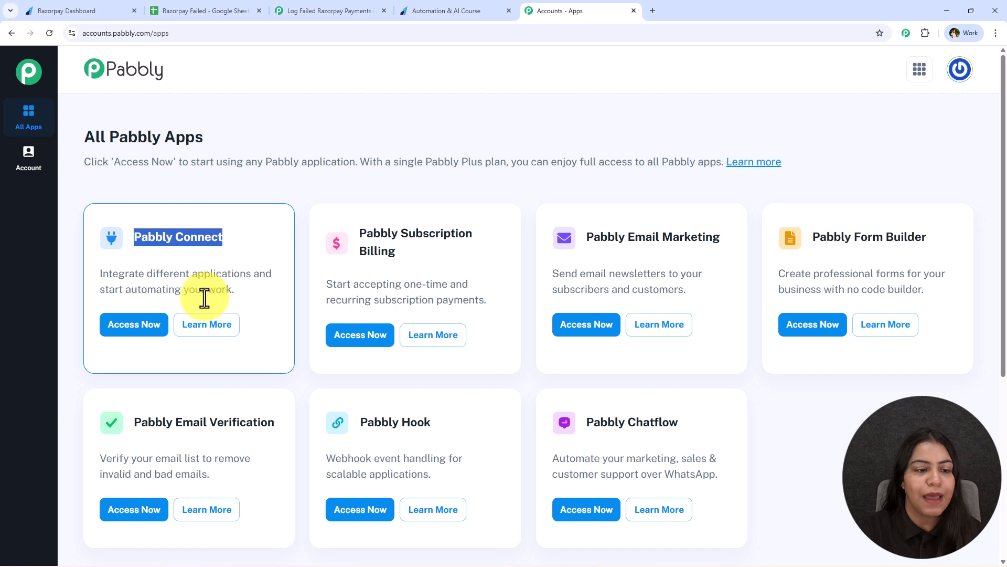
left_click(149, 334)
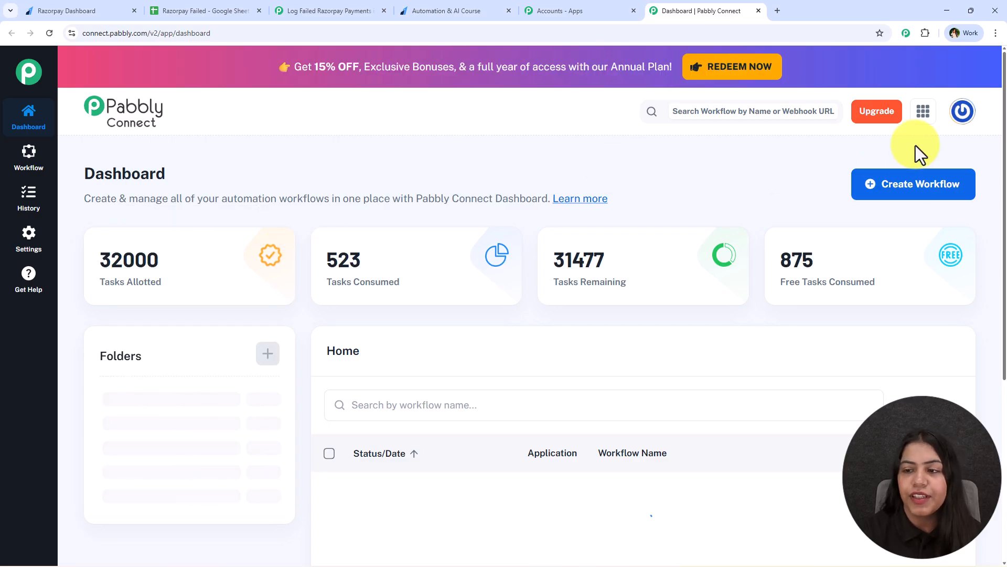
left_click(917, 186)
left_click_drag(450, 202, 197, 193)
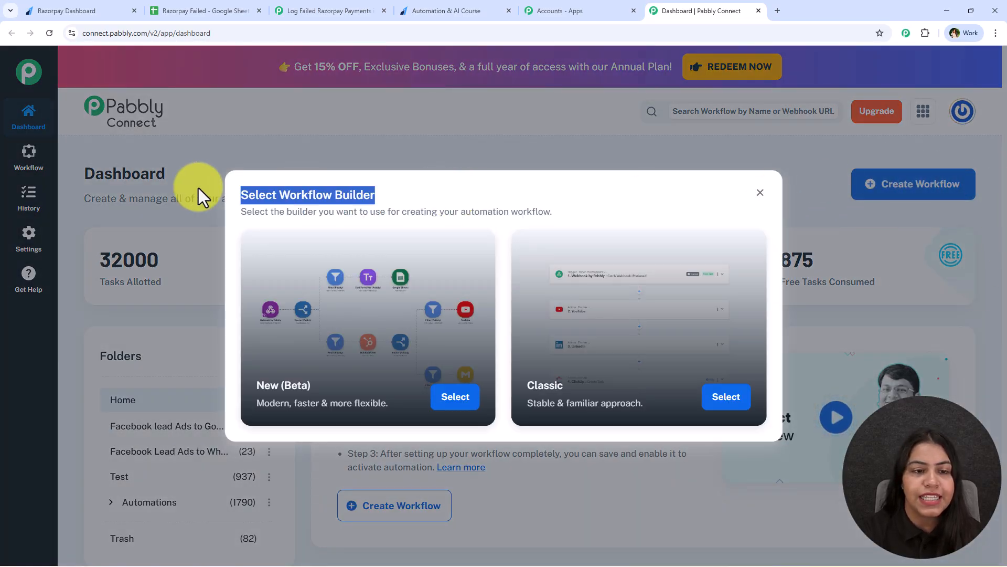
left_click(418, 199)
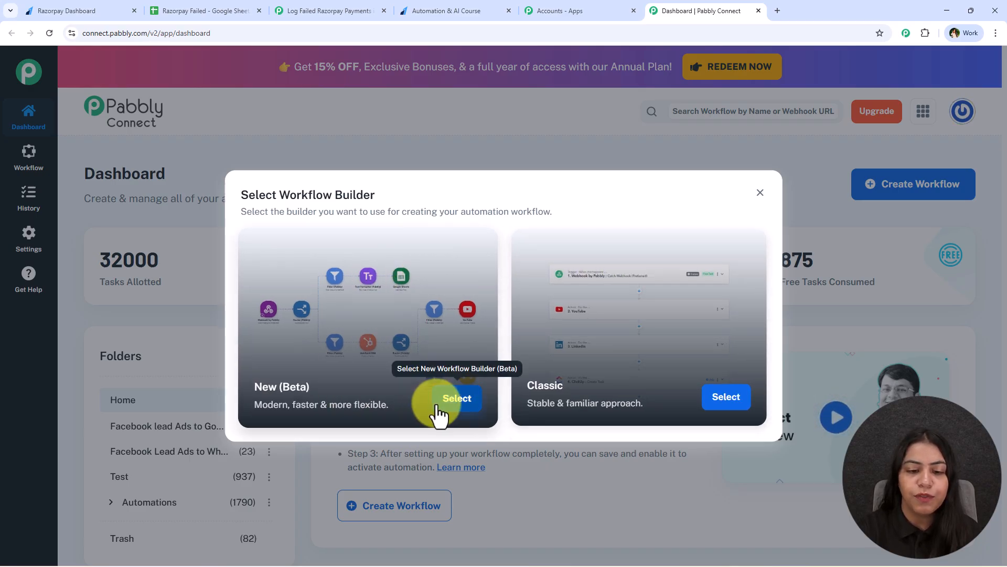
left_click(452, 398)
Name the new workflow "Log Failed Razorpay Payments in Google Sheets", choose its folder and create it.
left_click_drag(562, 273, 206, 286)
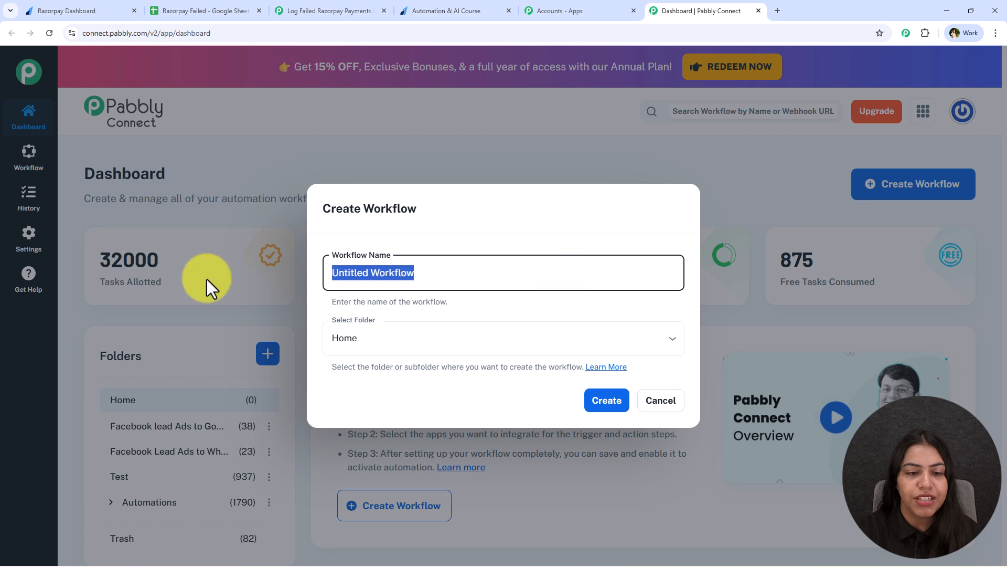
type("How to Log Failed Razorpay Payments in Google Sheets")
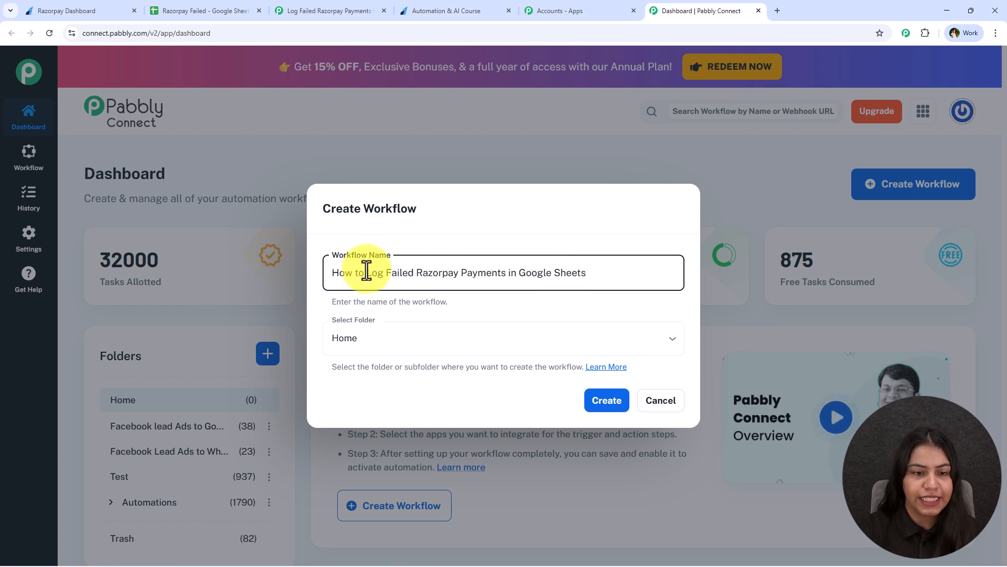
left_click_drag(366, 273, 284, 286)
key("BackSpace")
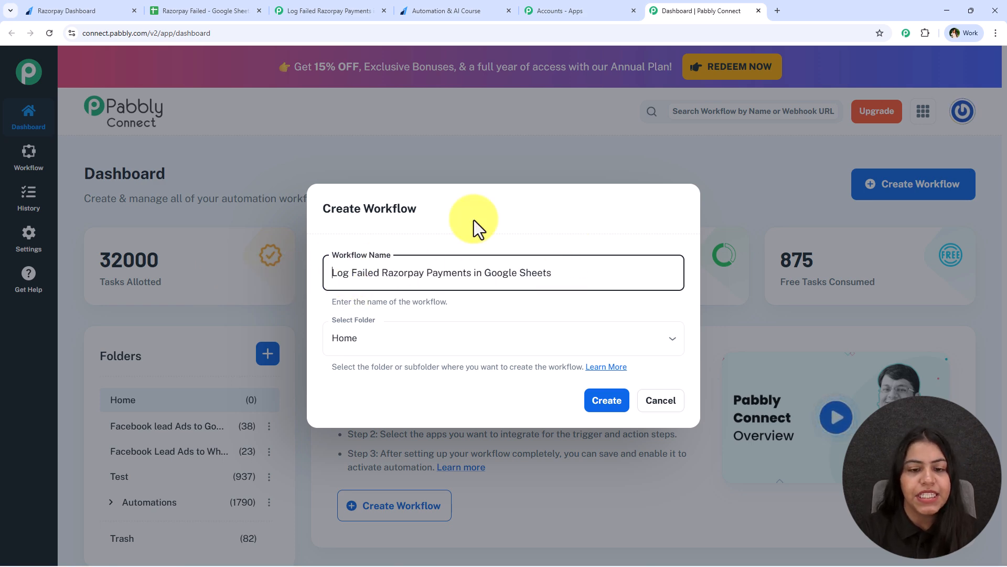
left_click(373, 337)
left_click(401, 471)
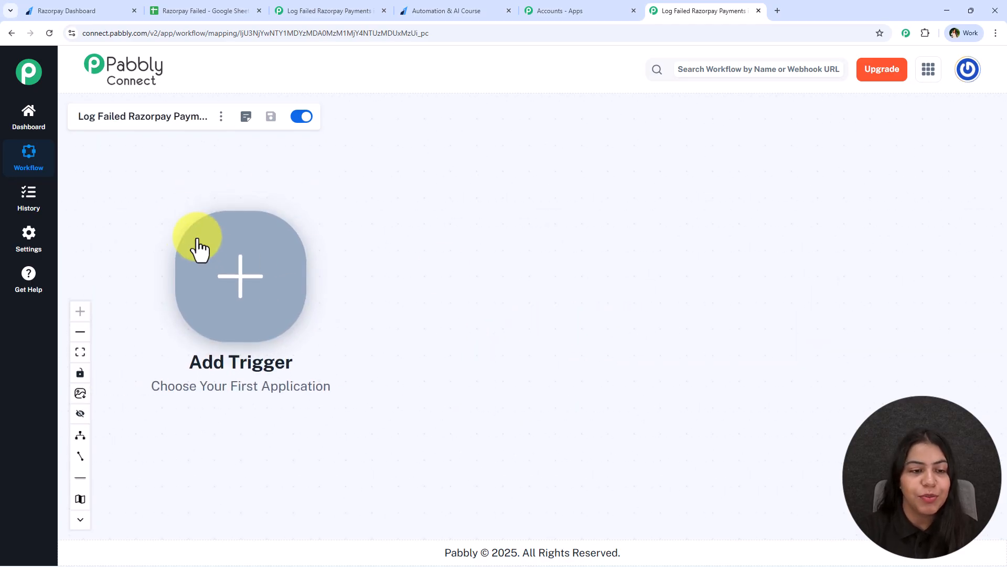
Add a trigger to the workflow, search the apps for razorpay and choose Razorpay.
right_click(204, 251)
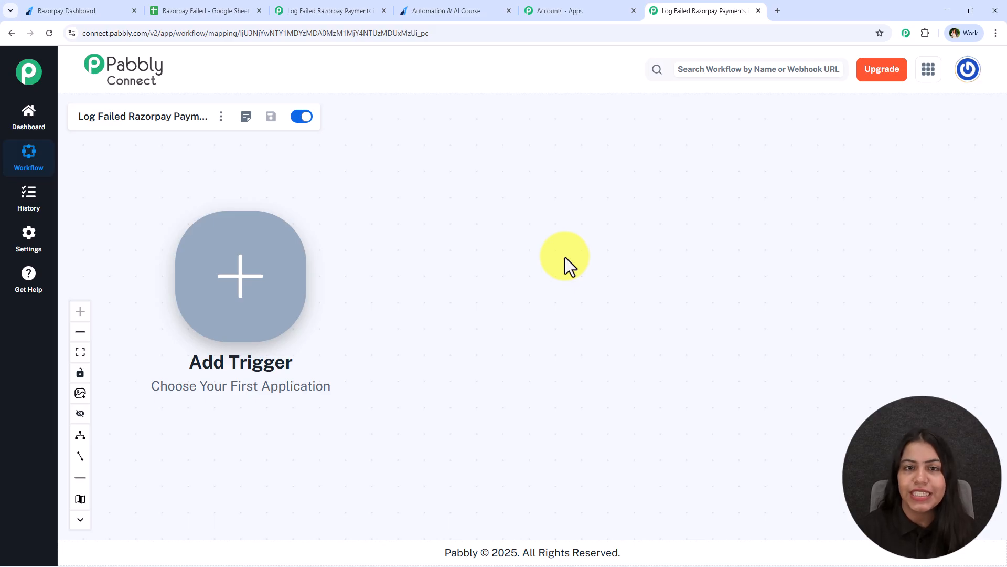
left_click(256, 272)
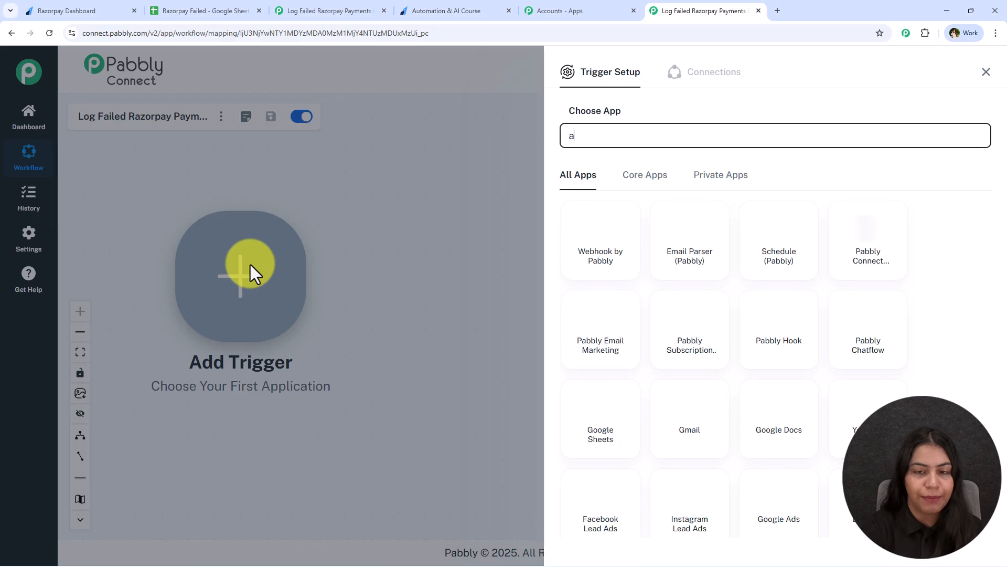
type("razorpay")
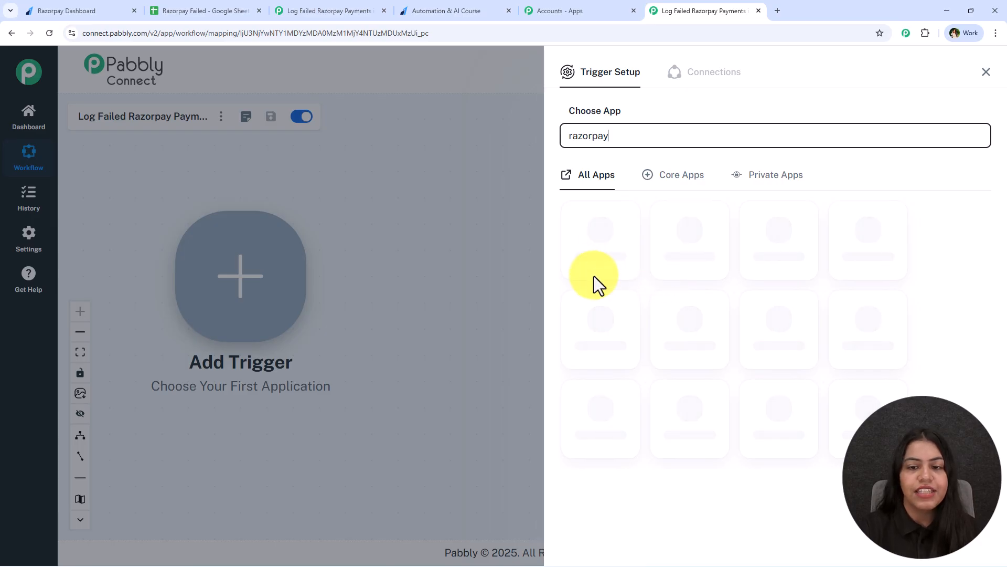
left_click(626, 210)
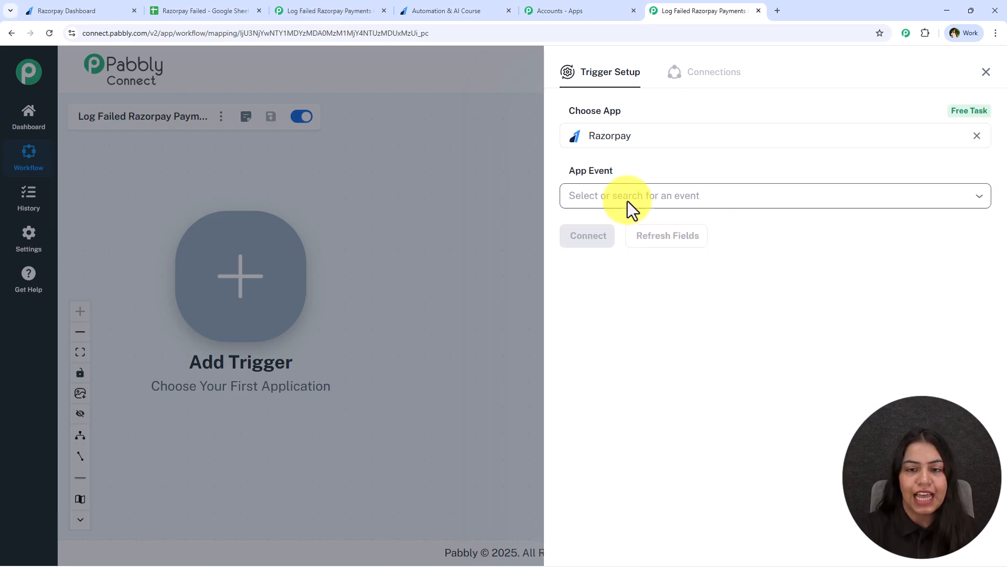
Set the Razorpay trigger's app event to Payment Failed and connect it.
scroll(762, 299, "down", 5)
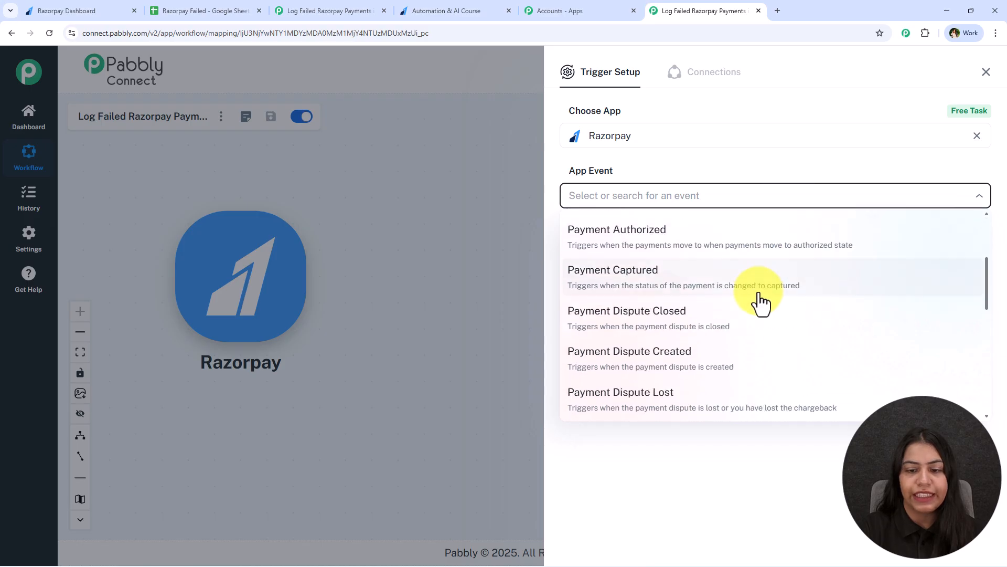
scroll(754, 309, "down", 6)
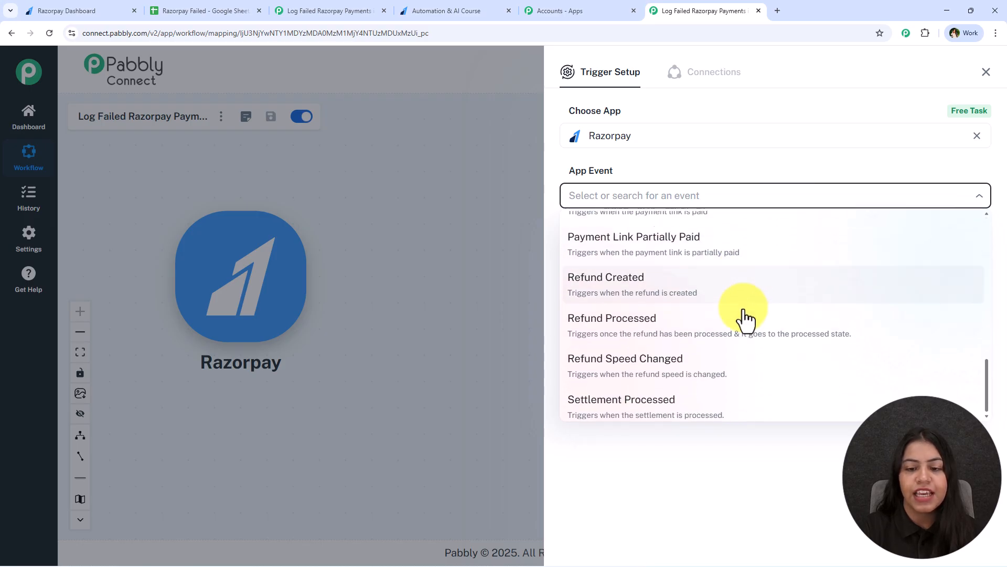
scroll(703, 299, "up", 7)
scroll(708, 307, "down", 3)
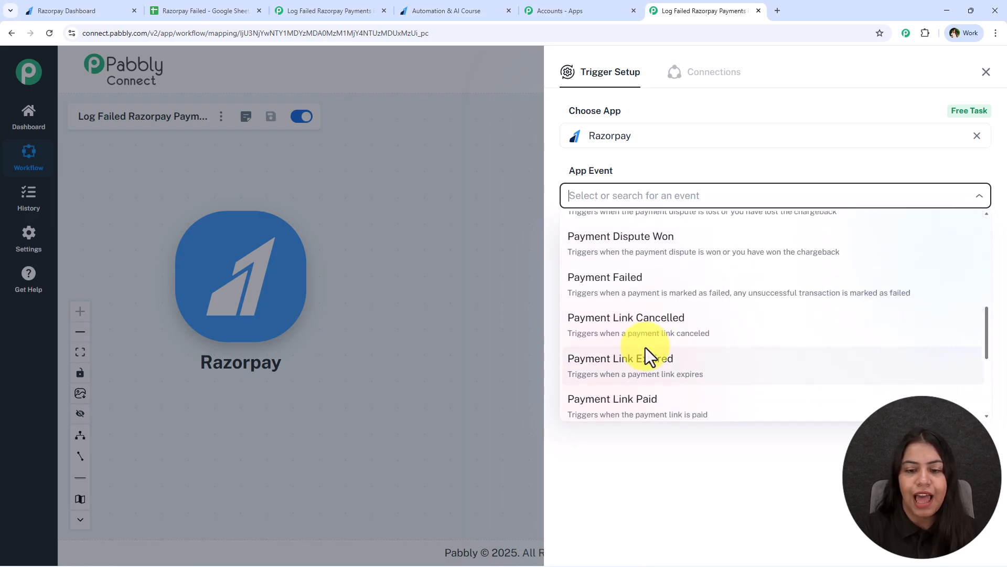
left_click(649, 294)
left_click(572, 241)
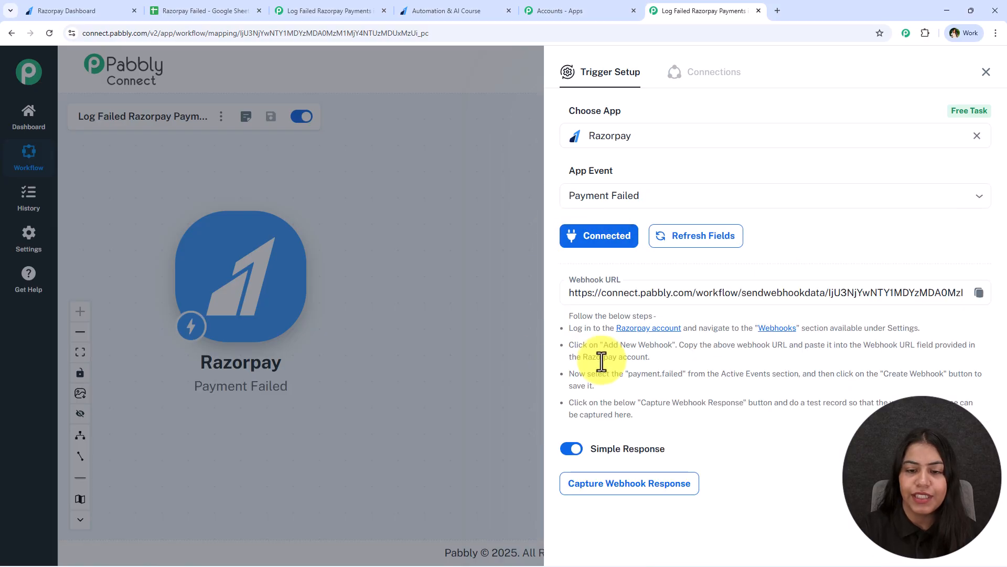
Copy the Razorpay trigger's webhook URL and start capturing the webhook response.
left_click_drag(578, 292, 977, 268)
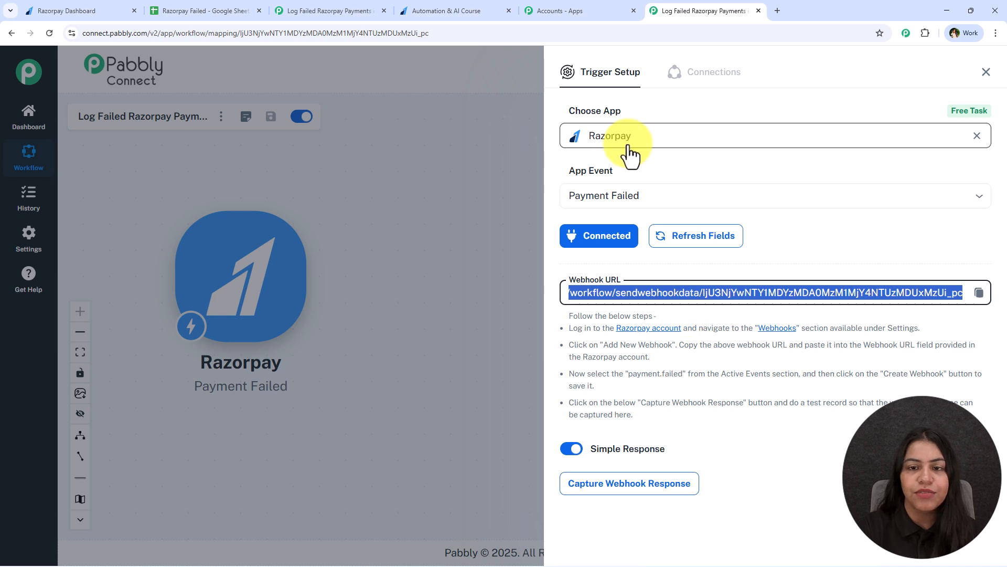
left_click(979, 292)
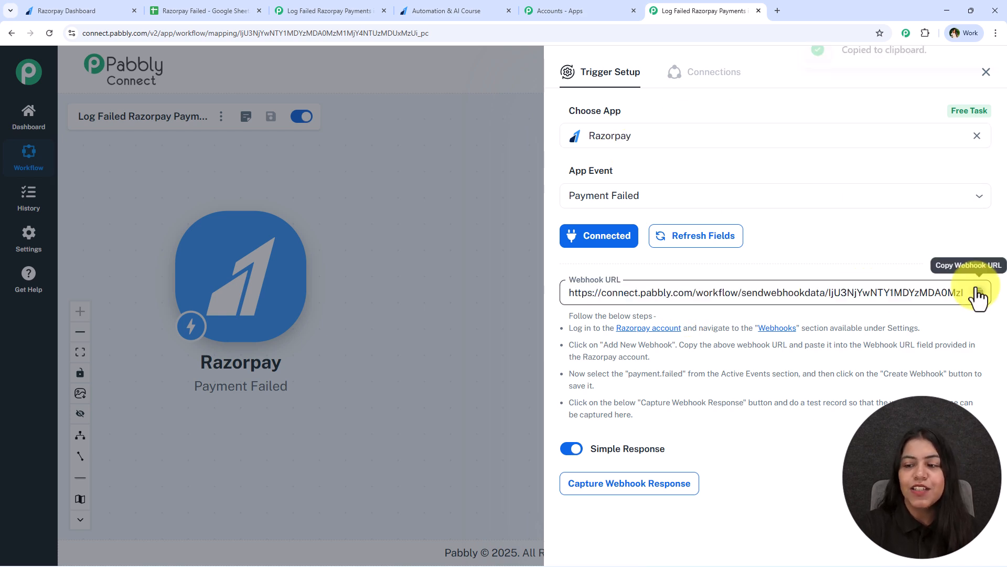
left_click(629, 483)
Switch to the Razorpay dashboard, open its Developers section and close the browser's find bar.
left_click(81, 10)
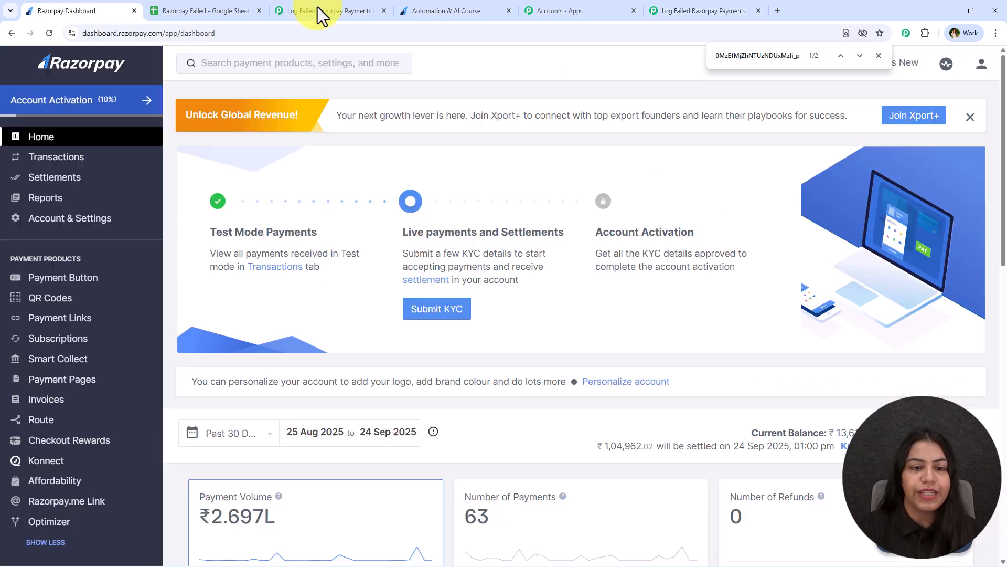
scroll(83, 449, "down", 3)
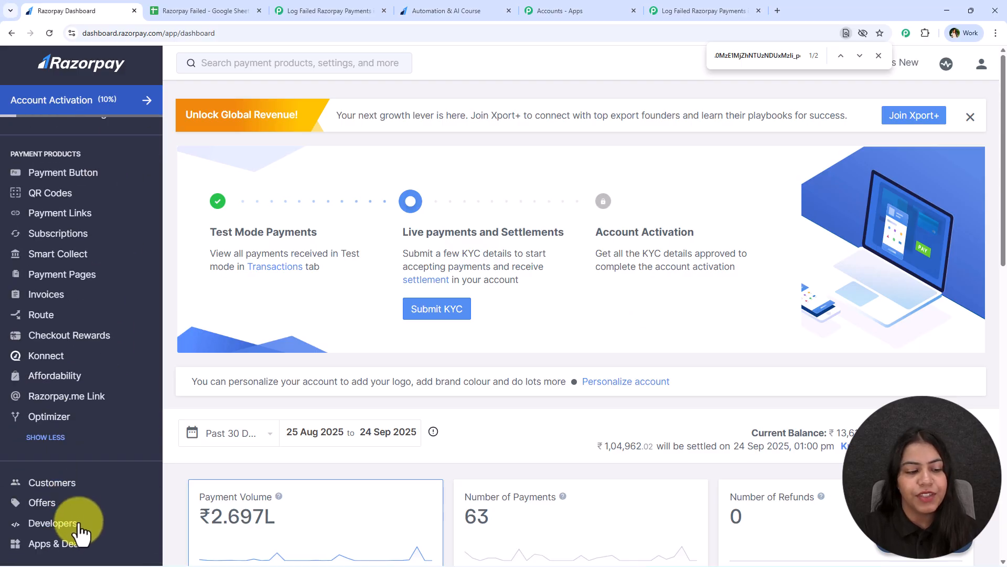
left_click(79, 527)
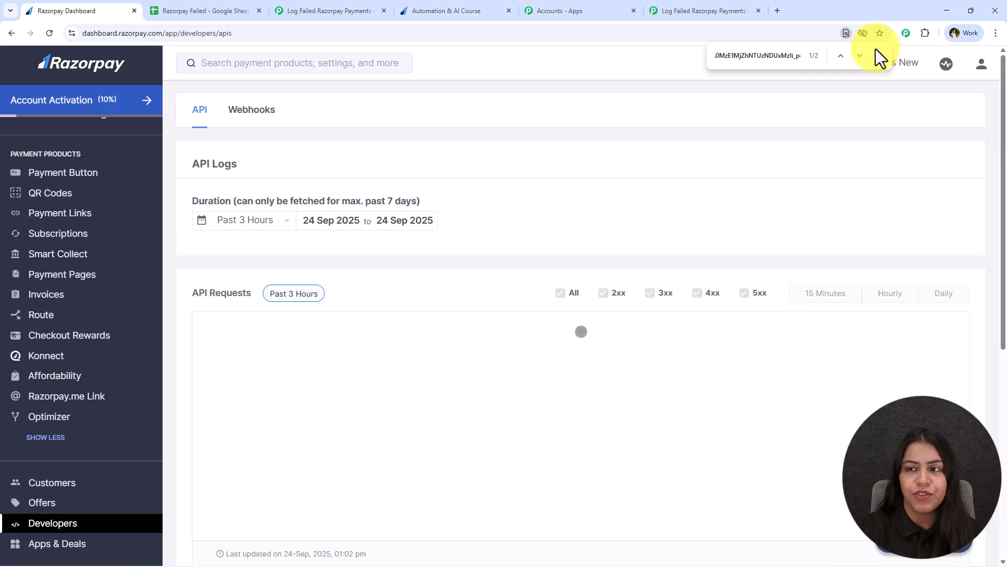
left_click(879, 56)
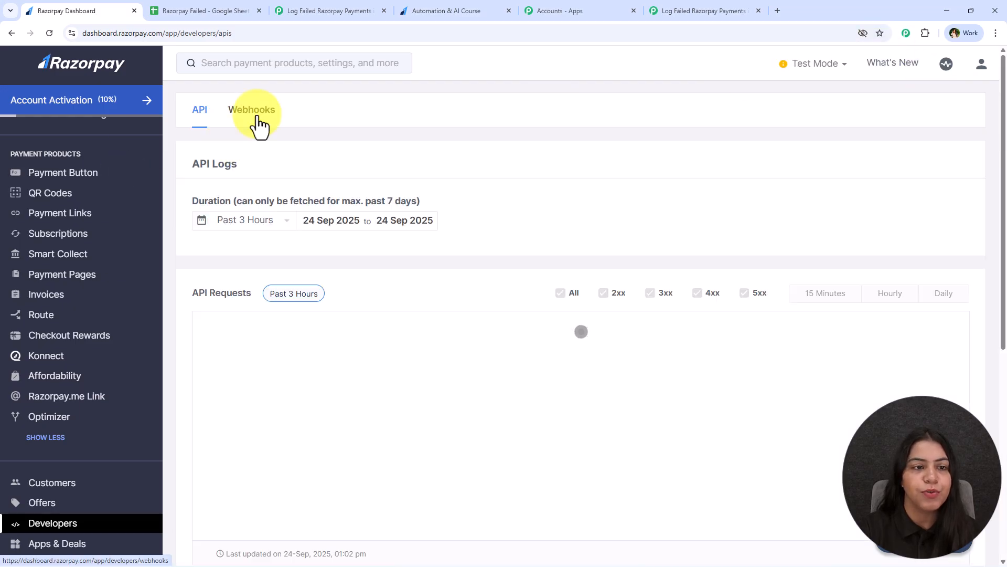
Start adding a new webhook in Razorpay's Webhooks section and paste the copied Pabbly webhook URL.
left_click(255, 115)
left_click(921, 116)
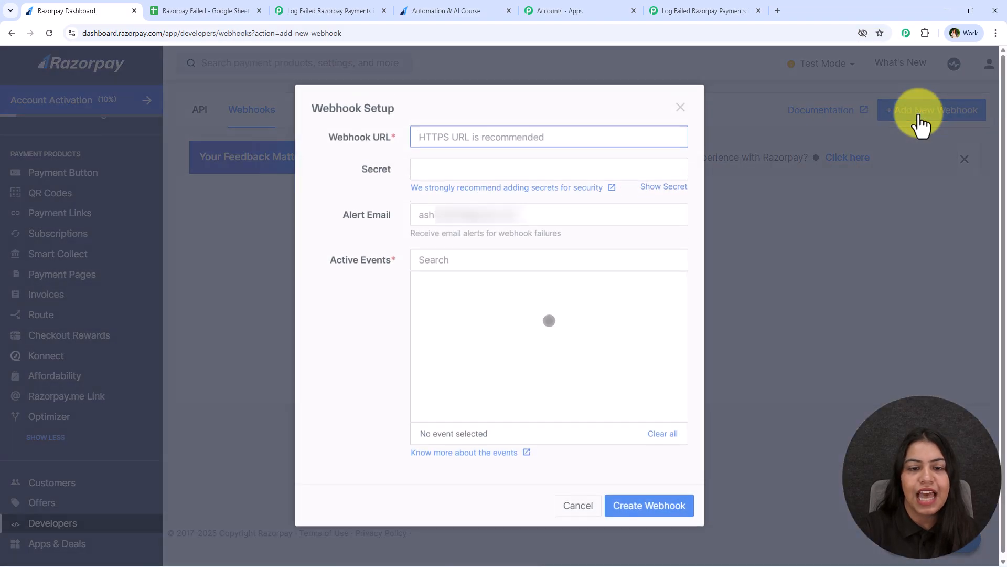
key("ctrl+v")
left_click(270, 184)
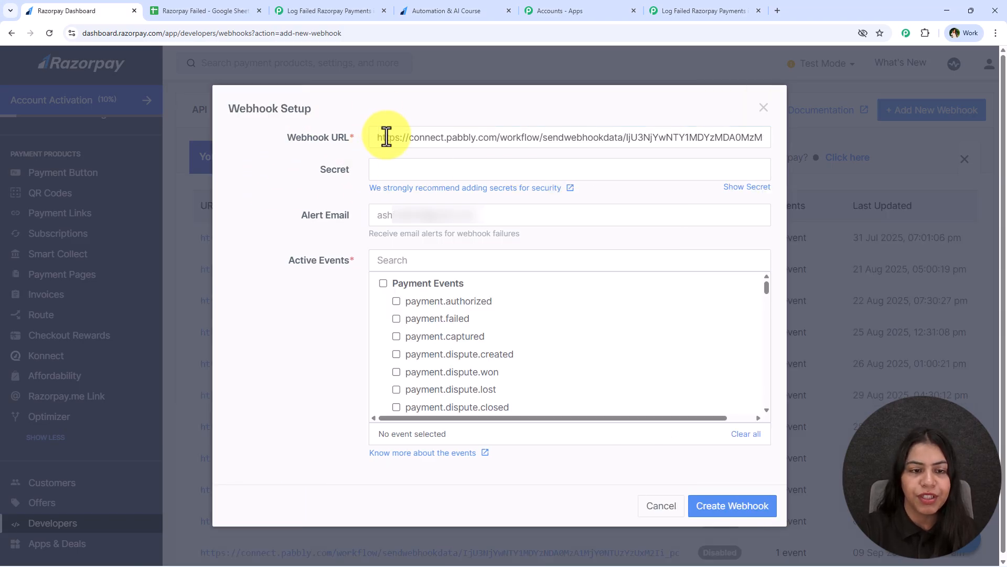
Enable only the payment.failed event for the webhook and create it.
left_click_drag(312, 166, 351, 173)
left_click_drag(298, 216, 351, 215)
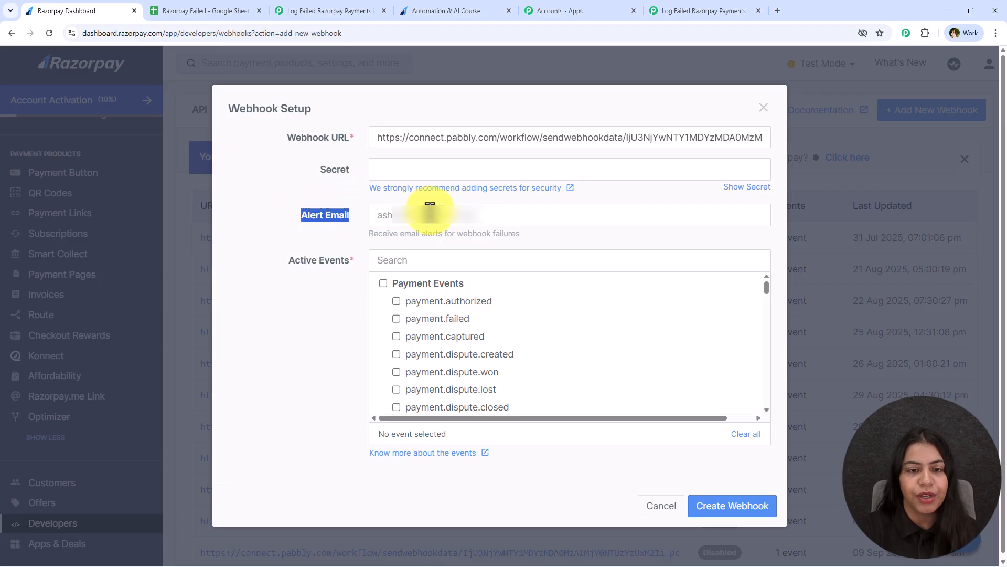
left_click_drag(284, 261, 349, 264)
left_click(397, 318)
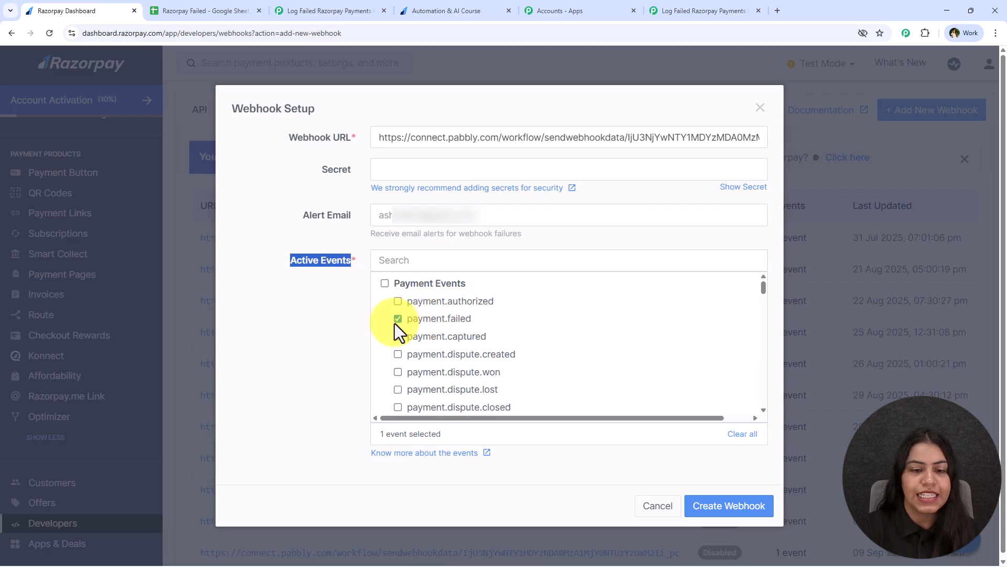
left_click(738, 519)
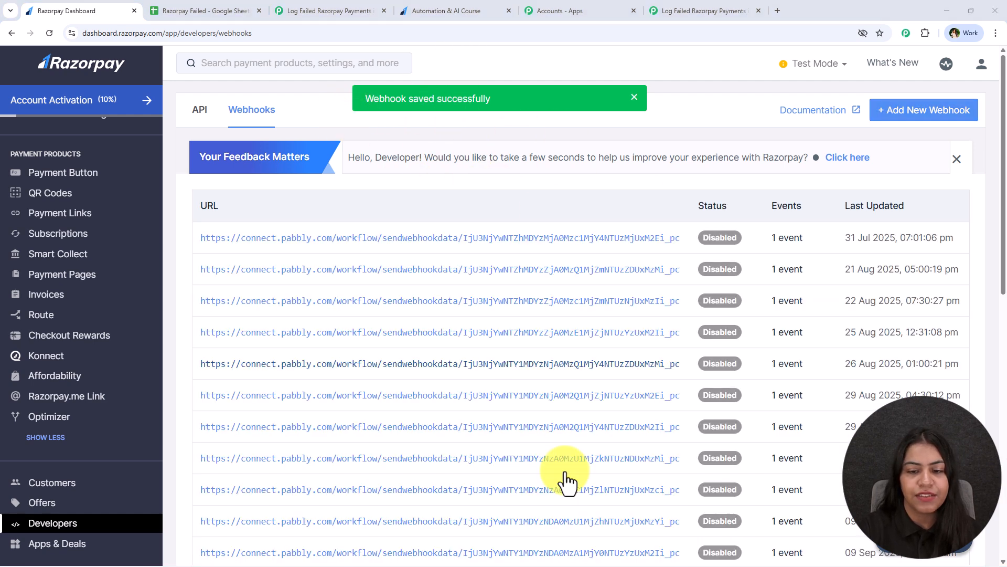
Check the end of the Razorpay webhooks list for the new entry and the trigger's capture status in Pabbly Connect.
scroll(563, 474, "down", 10)
left_click(944, 461)
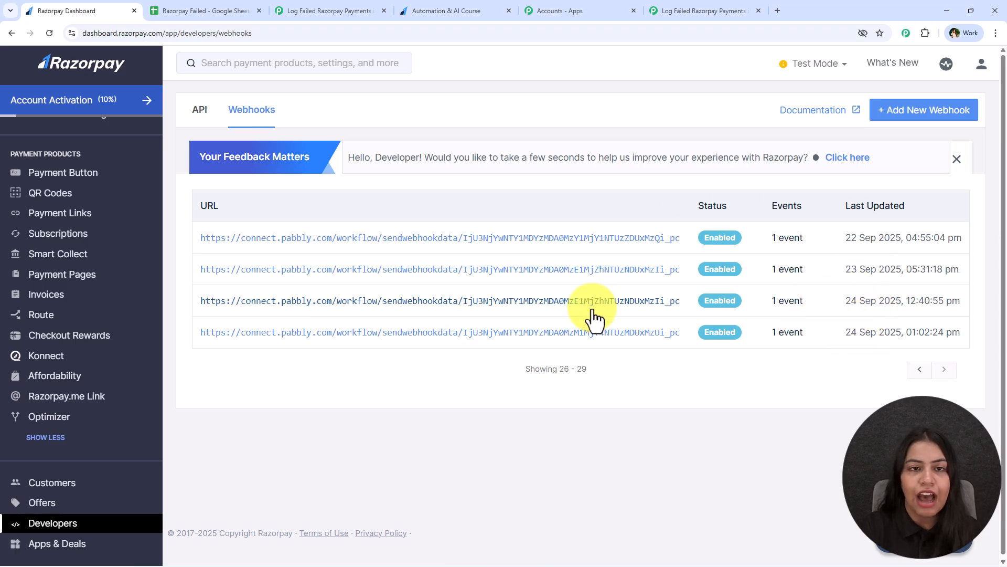
left_click(674, 11)
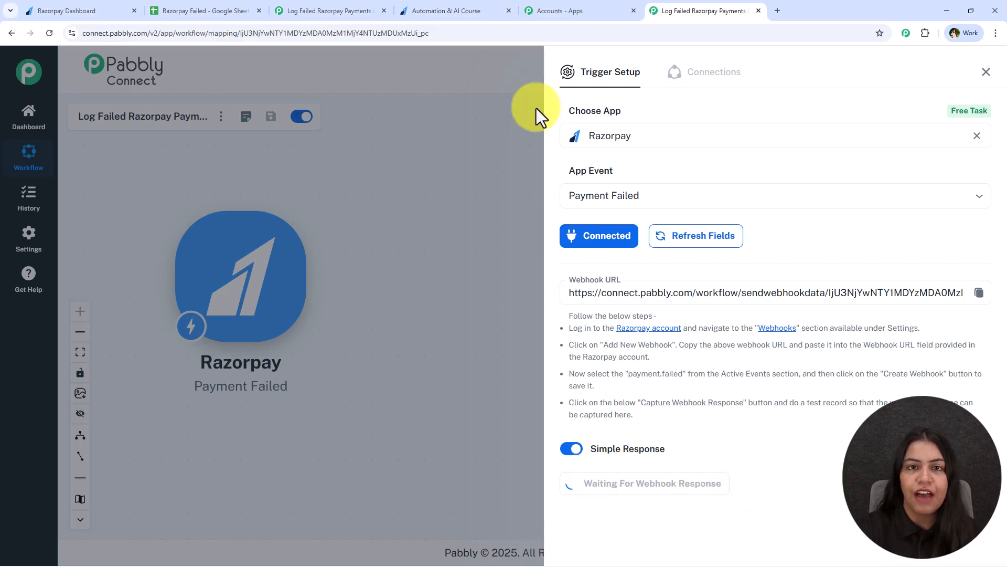
left_click(112, 12)
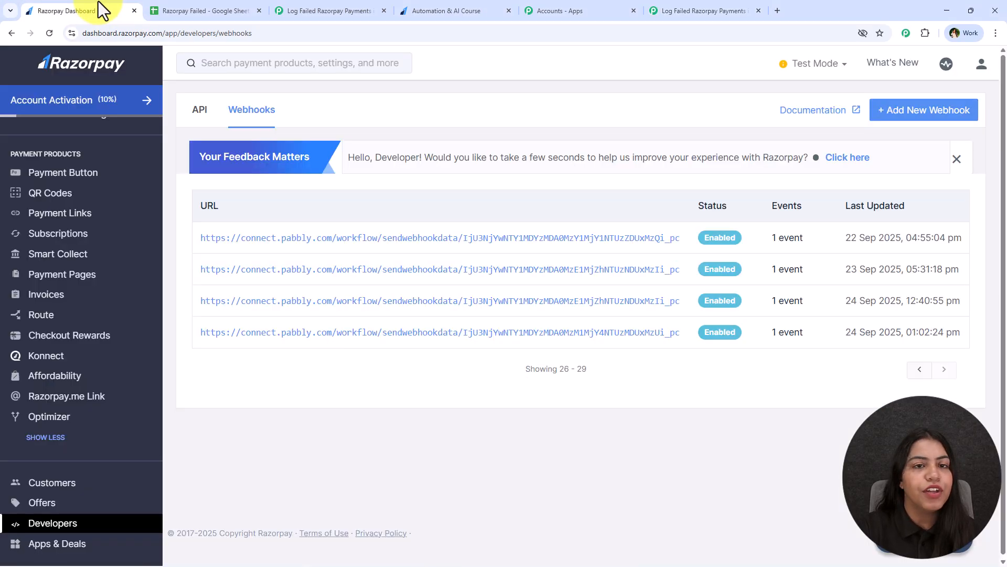
Switch to the Automation & AI Course payment page, close its open checkout and reload the page.
left_click(426, 5)
left_click(811, 142)
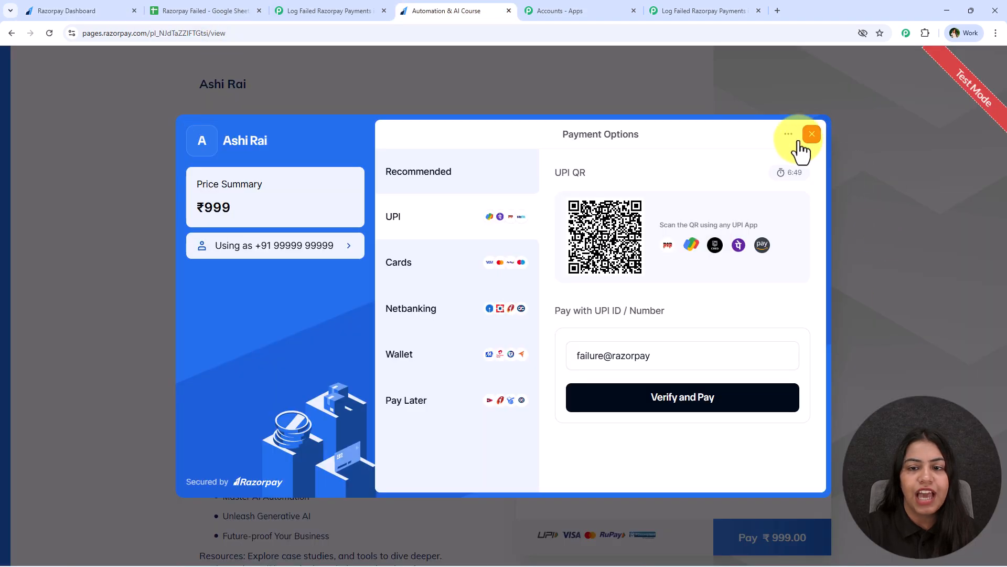
left_click(811, 140)
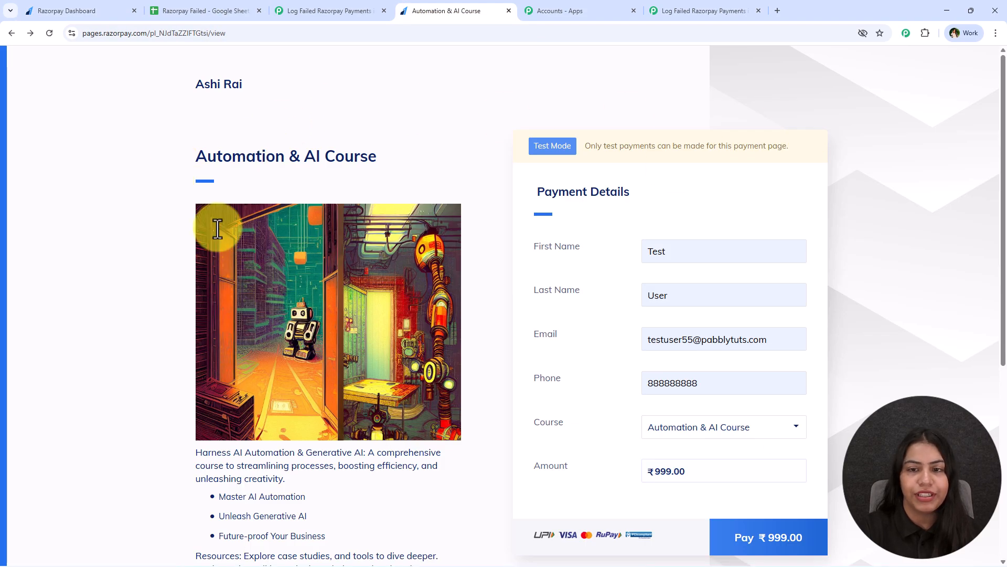
left_click(50, 34)
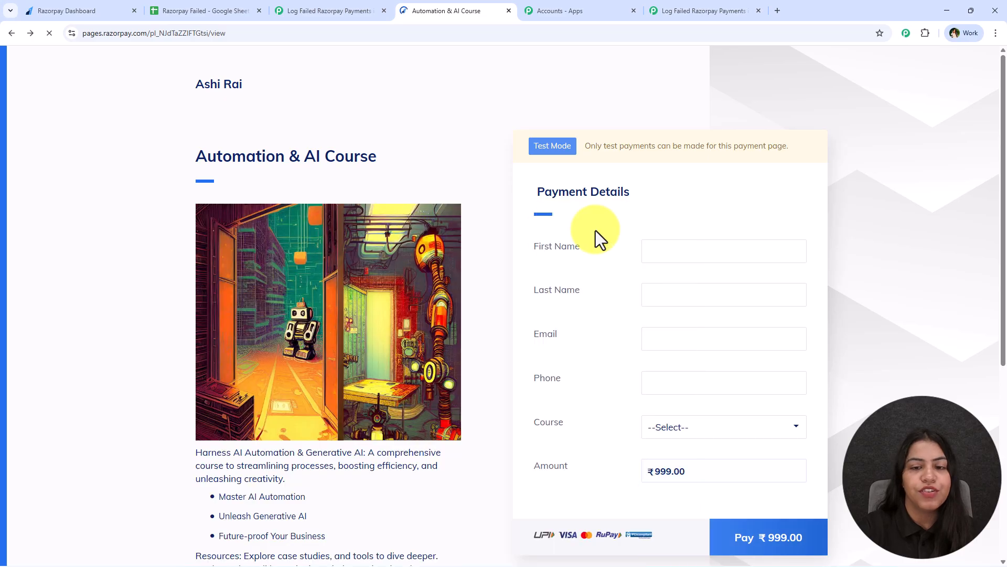
Fill the payment details with the saved demo user's name, email and phone, and select Automation & AI Course as the course.
left_click(701, 252)
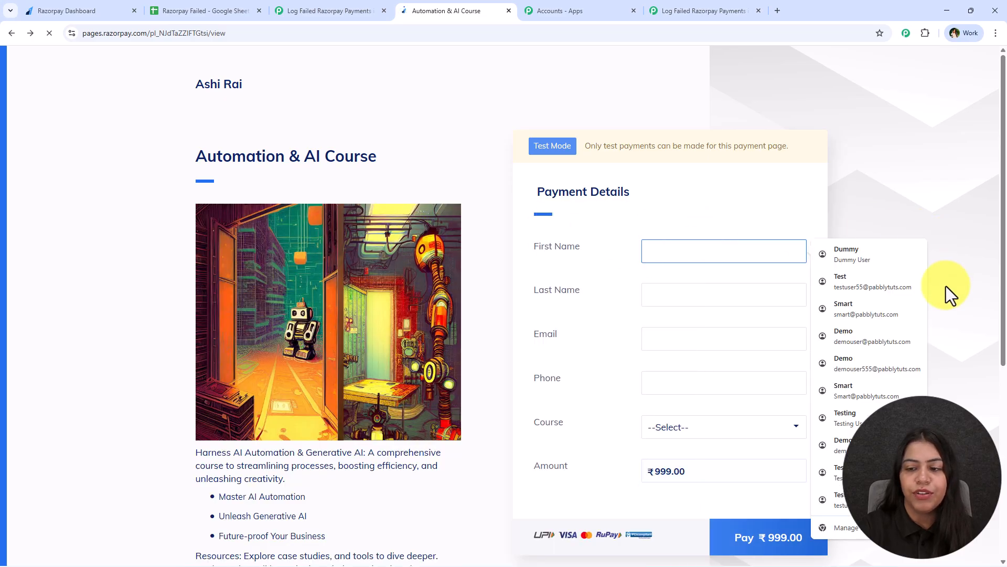
left_click(892, 335)
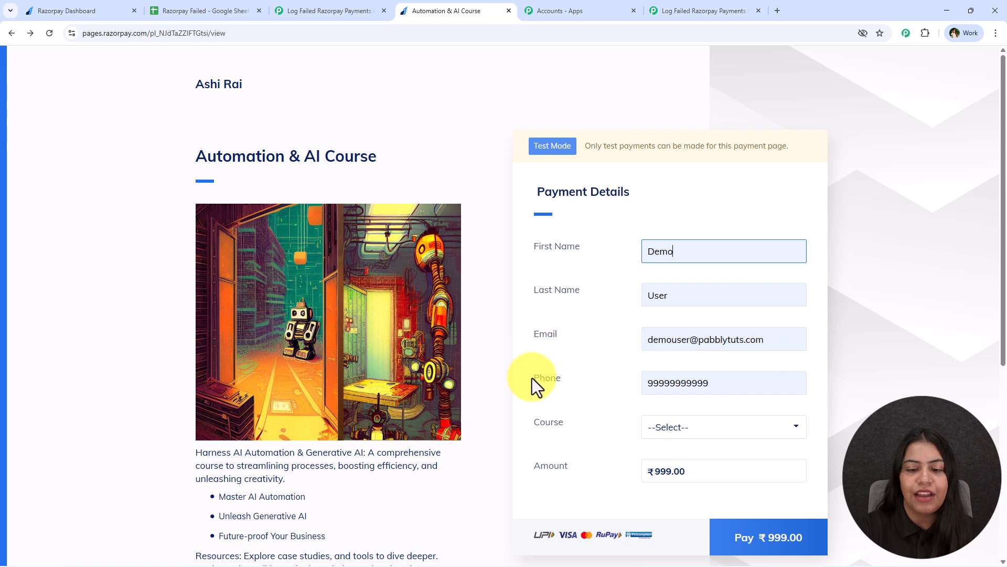
left_click(717, 430)
left_click(707, 468)
left_click(774, 426)
left_click(618, 451)
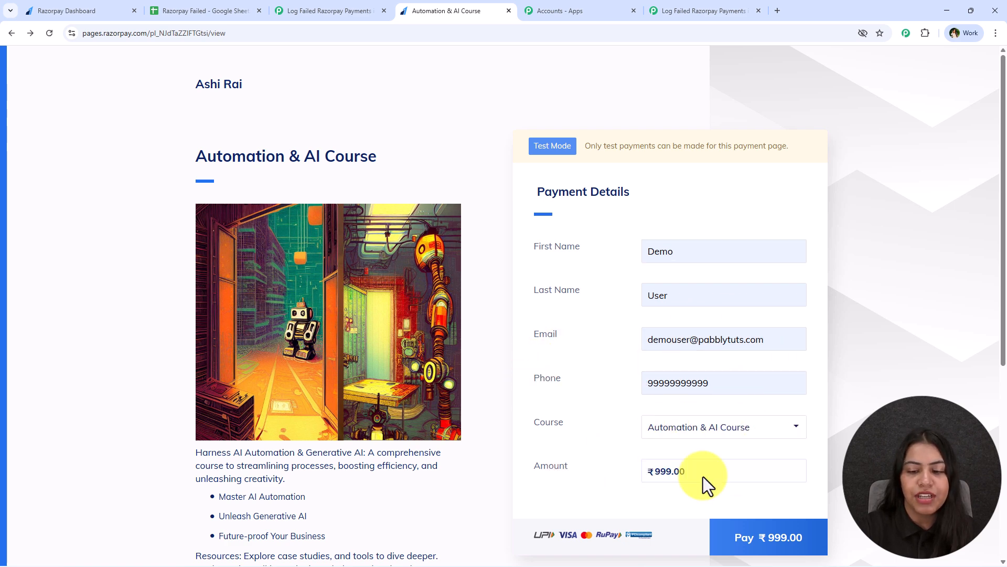
Pay ₹999 through State Bank of India netbanking and choose Failure on the demo bank page.
left_click(769, 536)
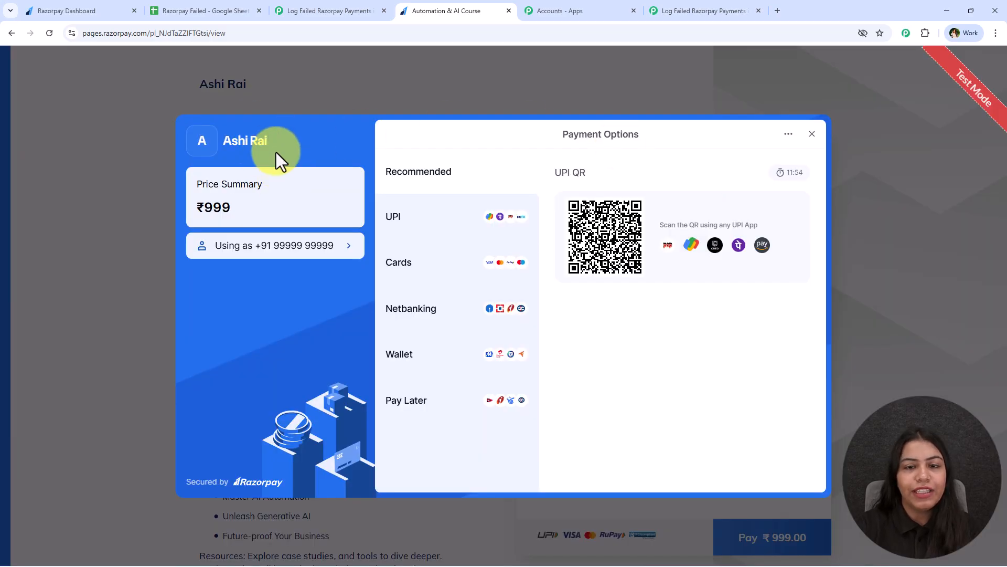
left_click(471, 311)
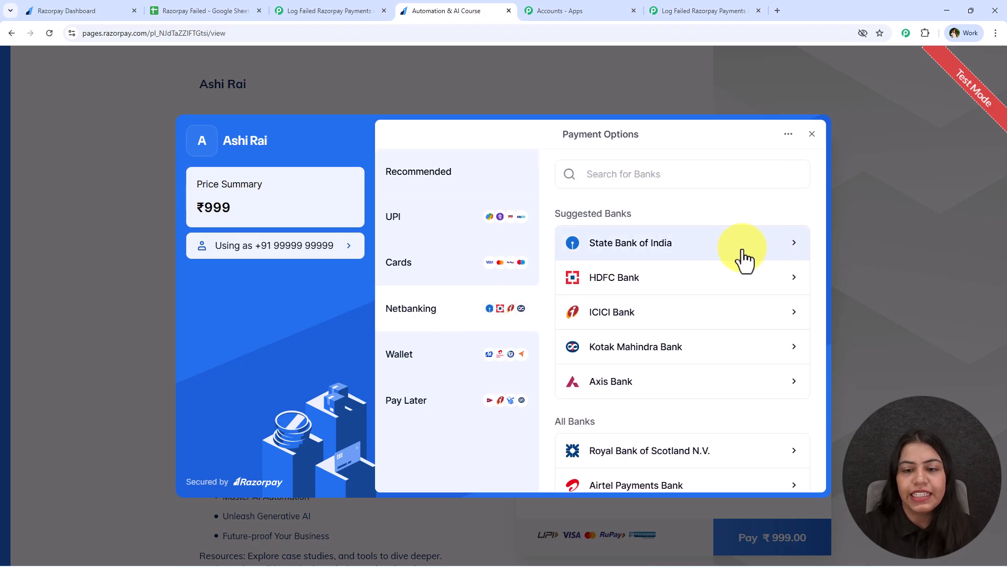
left_click(744, 252)
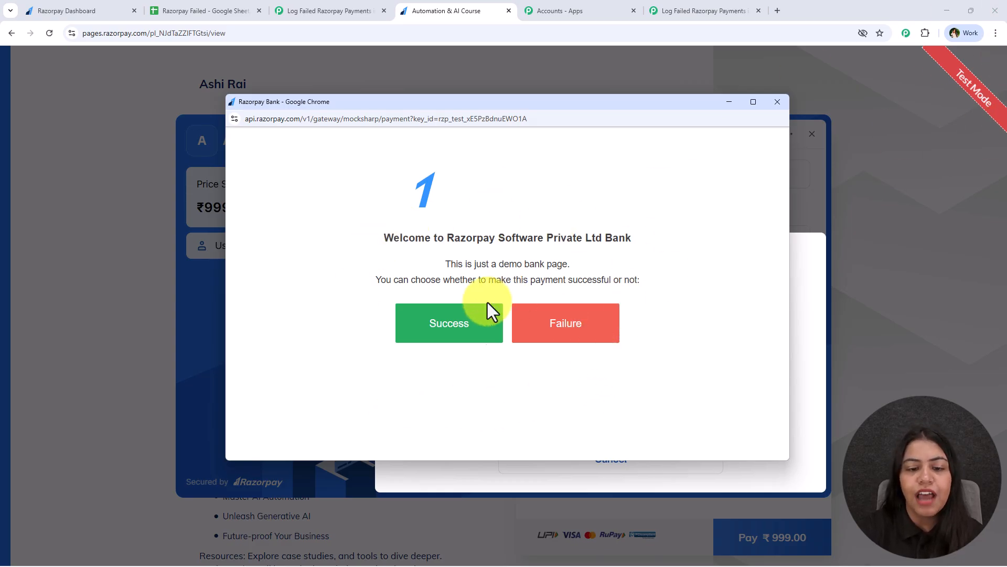
left_click(565, 341)
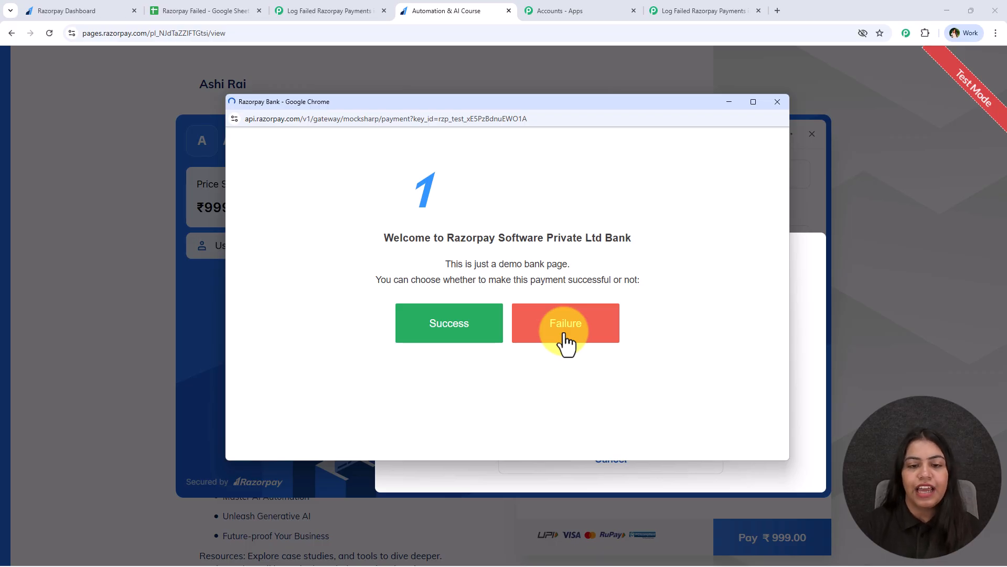
left_click(566, 342)
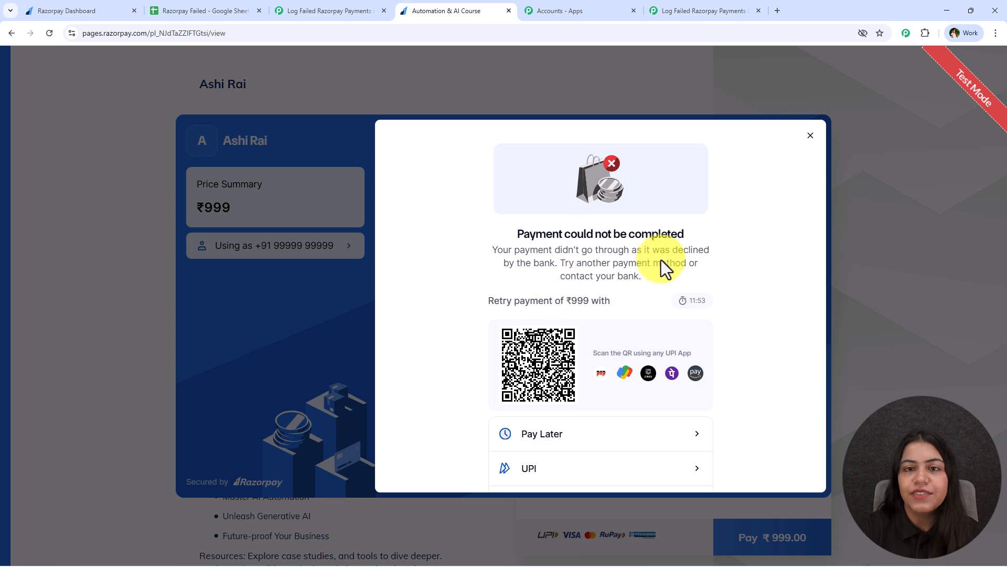
Switch to the Pabbly Connect workflow and examine the payer details and course in the captured webhook response.
left_click(739, 2)
scroll(870, 325, "down", 3)
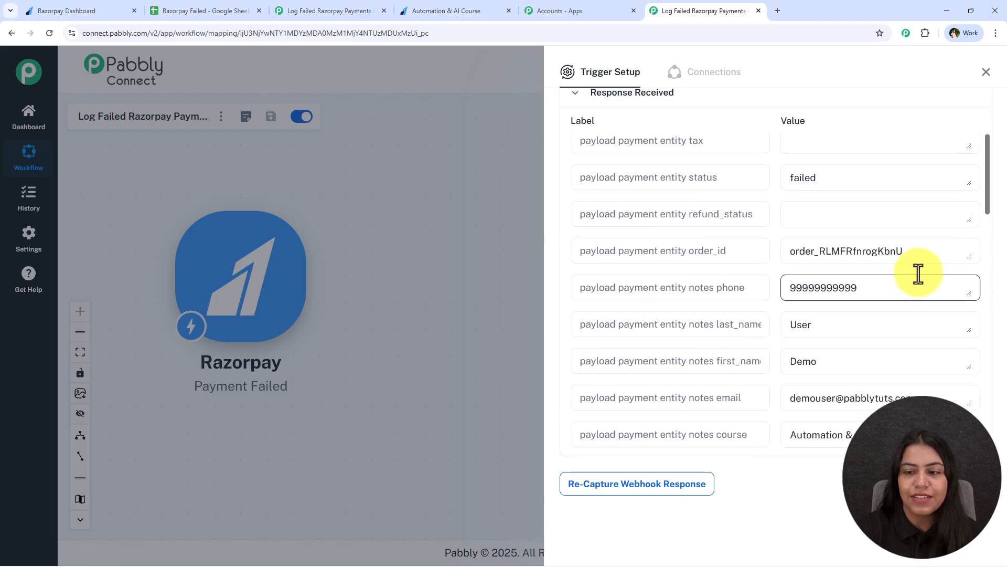
scroll(877, 358, "down", 2)
left_click_drag(920, 339, 703, 326)
key("ctrl+c")
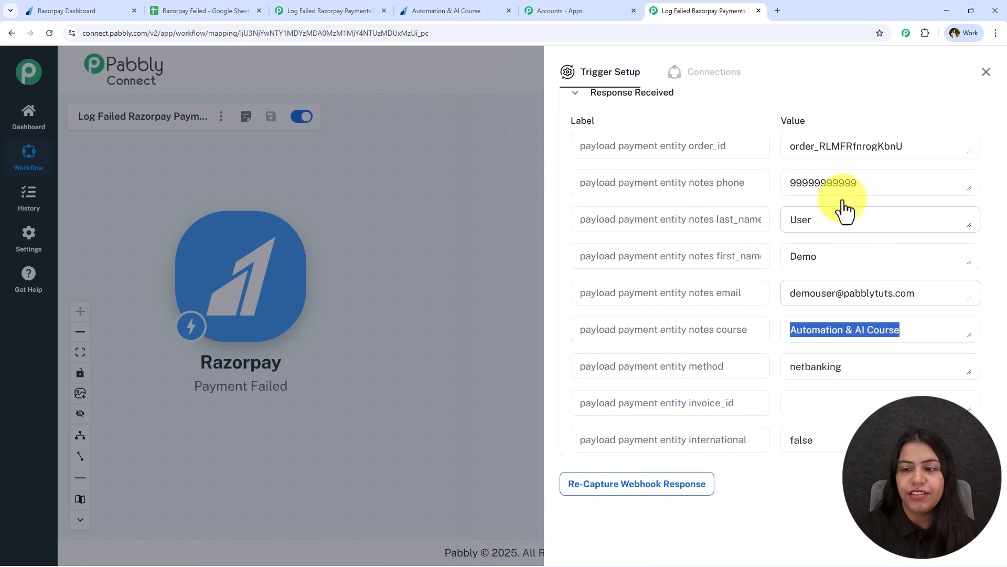
scroll(836, 266, "down", 9)
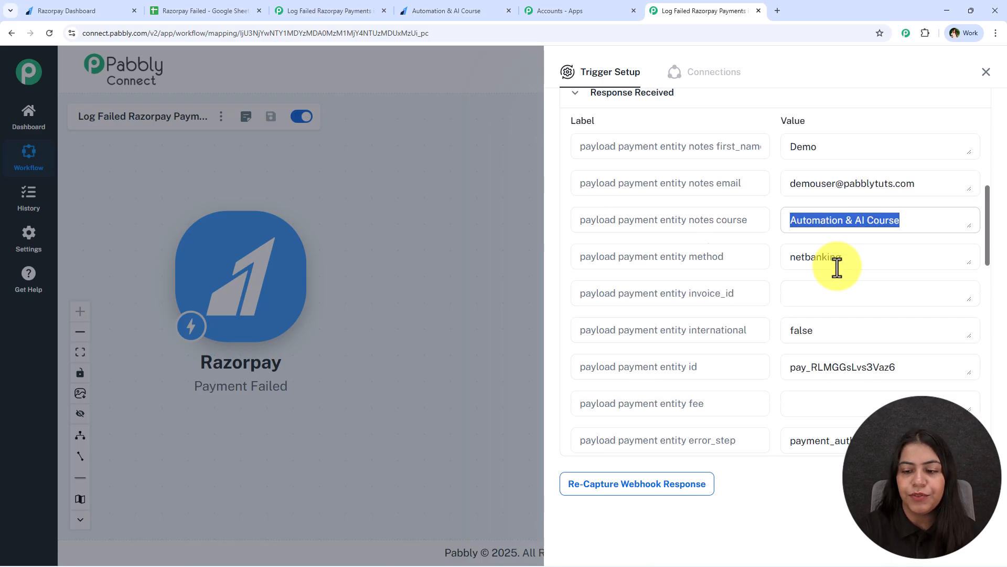
Enlarge the error description value in the captured response to read it in full, and close the trigger setup.
scroll(611, 285, "up", 1)
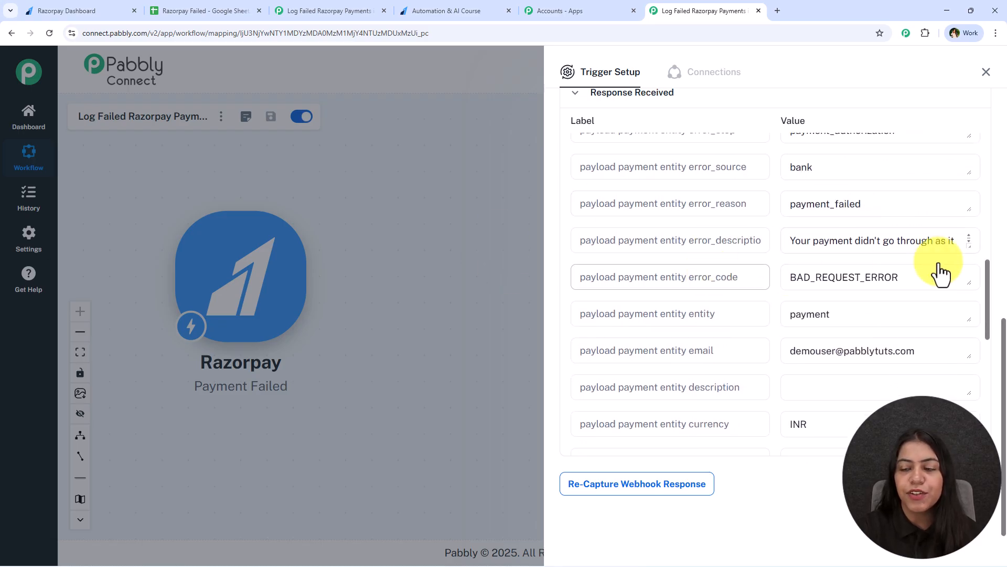
left_click_drag(969, 250, 973, 303)
left_click_drag(861, 242, 955, 240)
left_click_drag(790, 257, 907, 256)
left_click(987, 74)
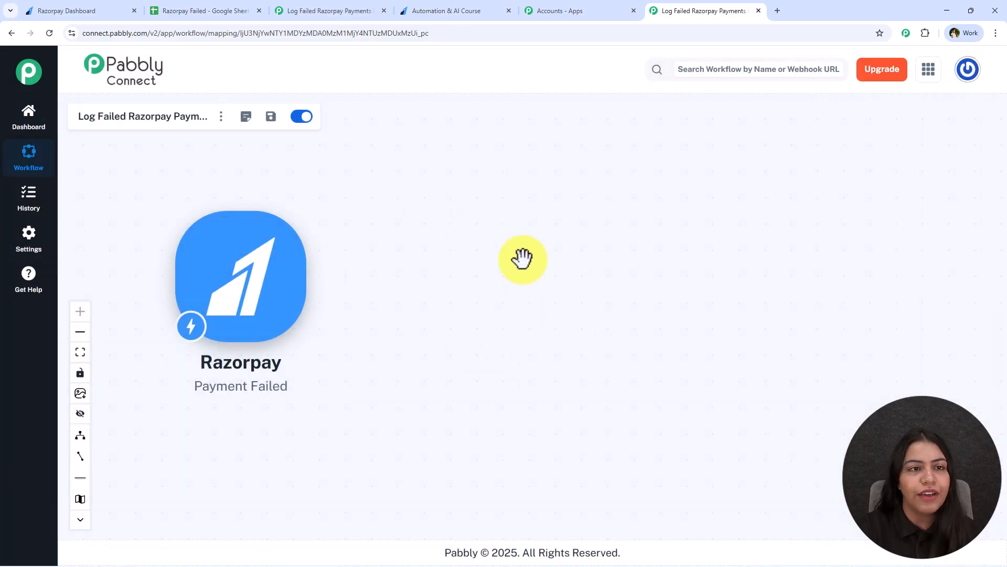
Switch to the payment page, close the failed checkout and examine the course title and payment form.
left_click(398, 11)
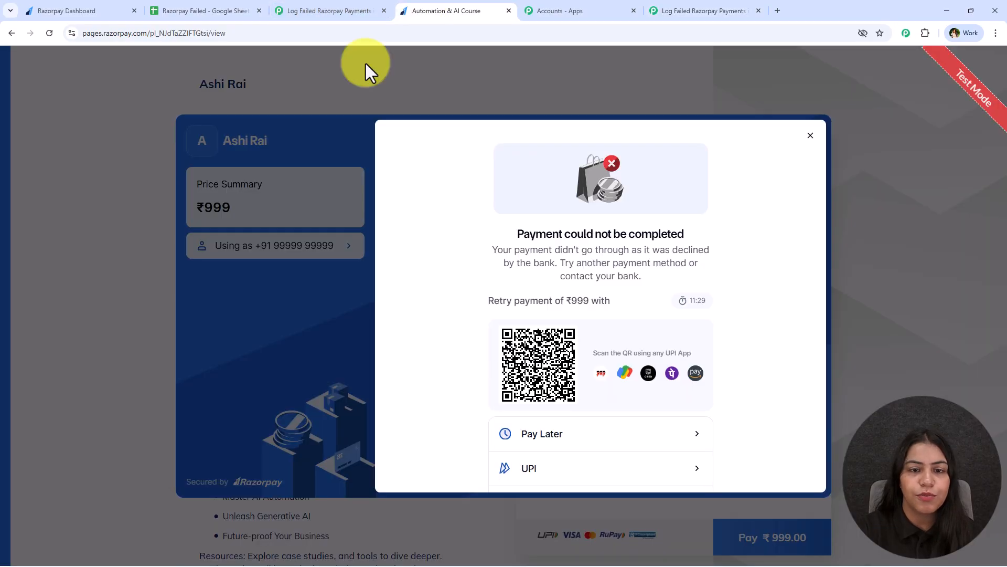
left_click(812, 137)
left_click(812, 134)
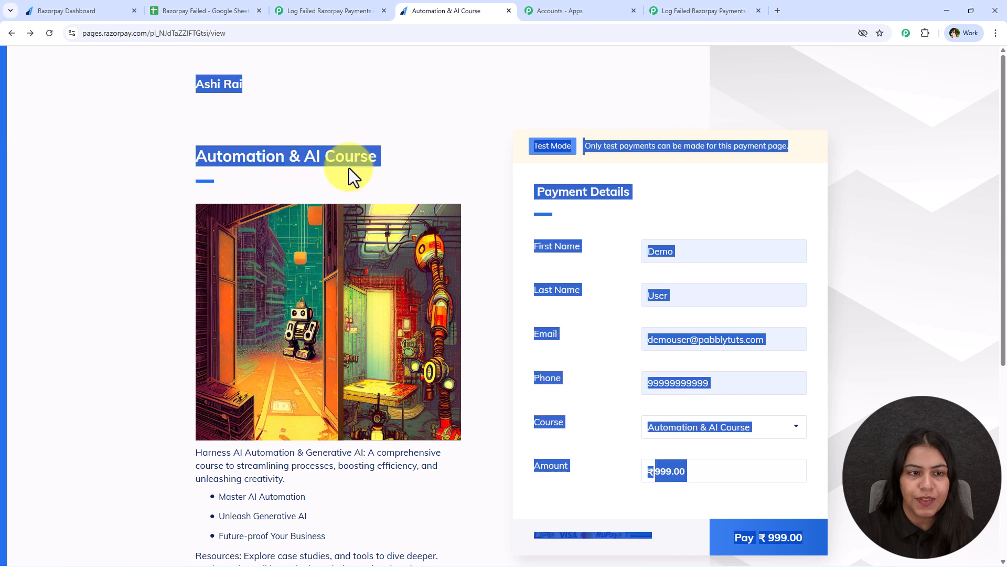
key("ctrl+a")
left_click_drag(389, 166, 194, 155)
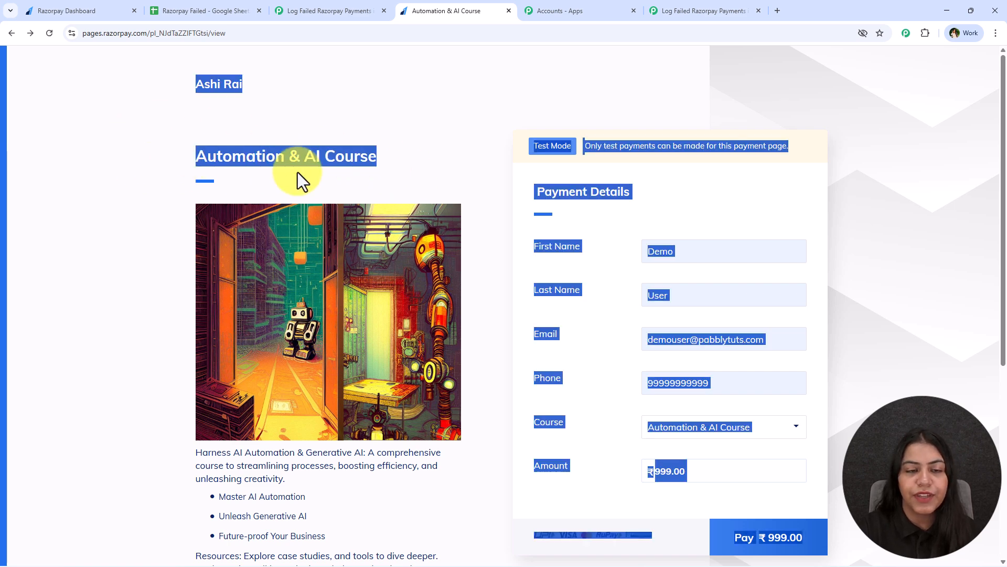
left_click(334, 151)
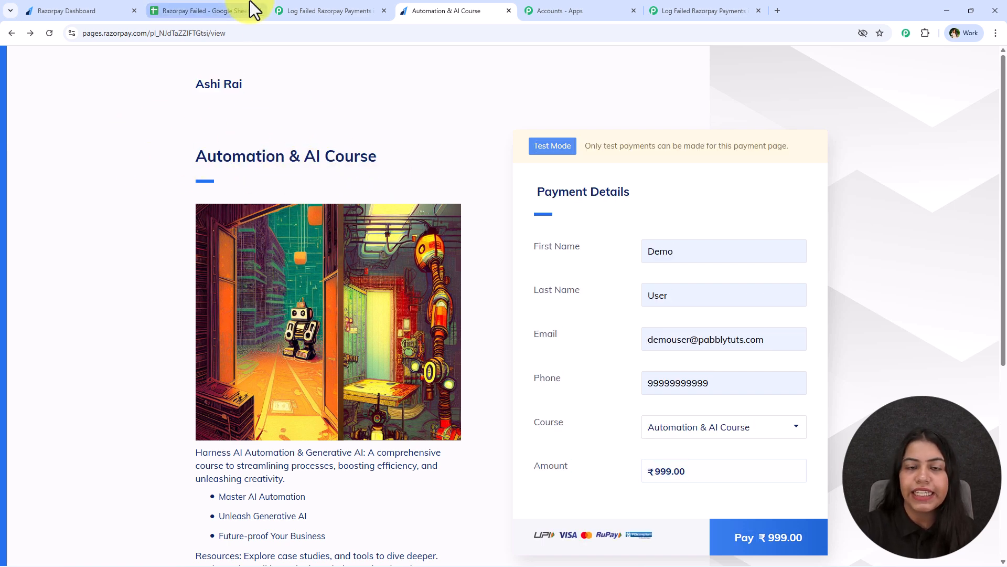
Switch to the Pabbly Connect workflow, add an action after the Razorpay trigger and choose Filter (Pabbly).
left_click(677, 5)
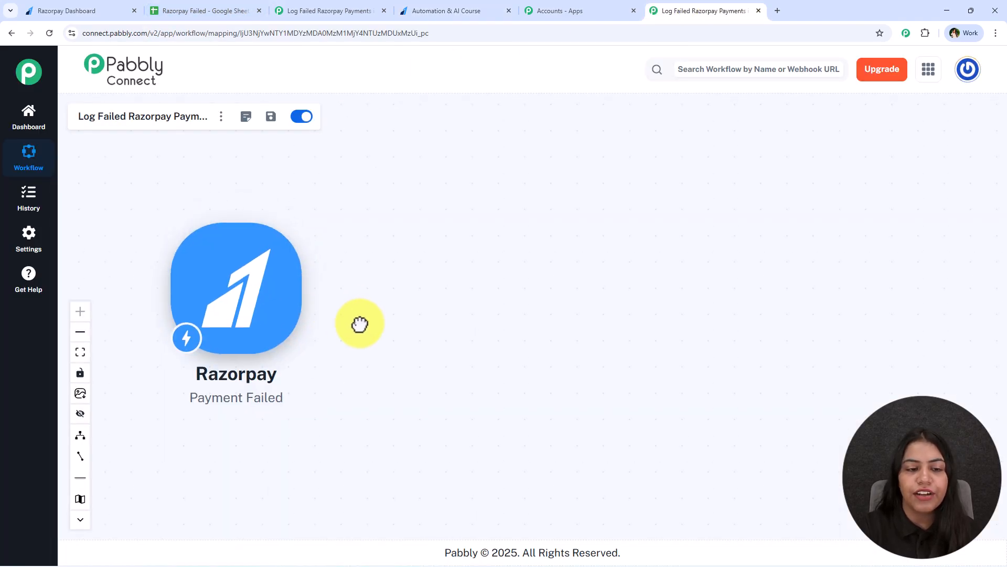
left_click(312, 303)
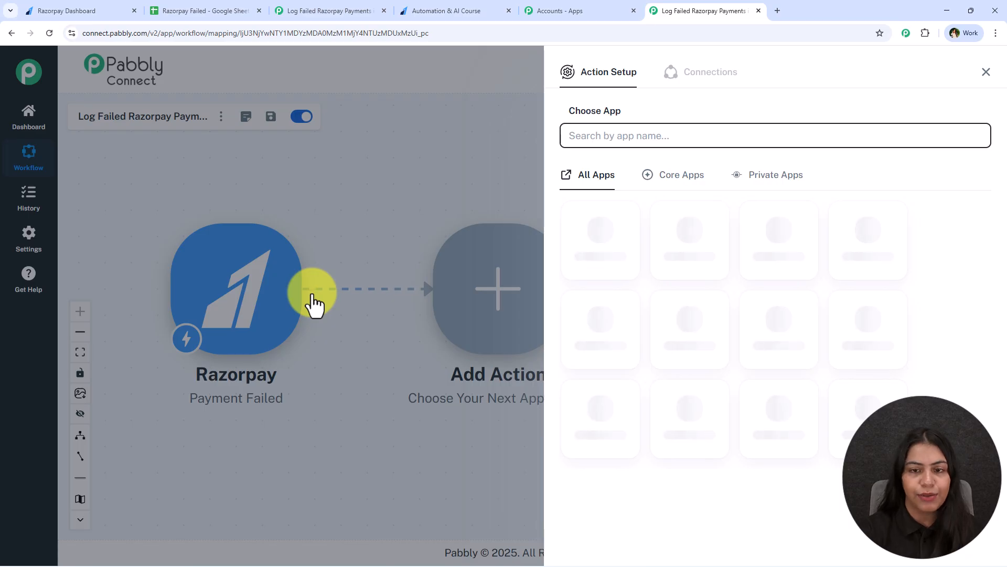
left_click(620, 251)
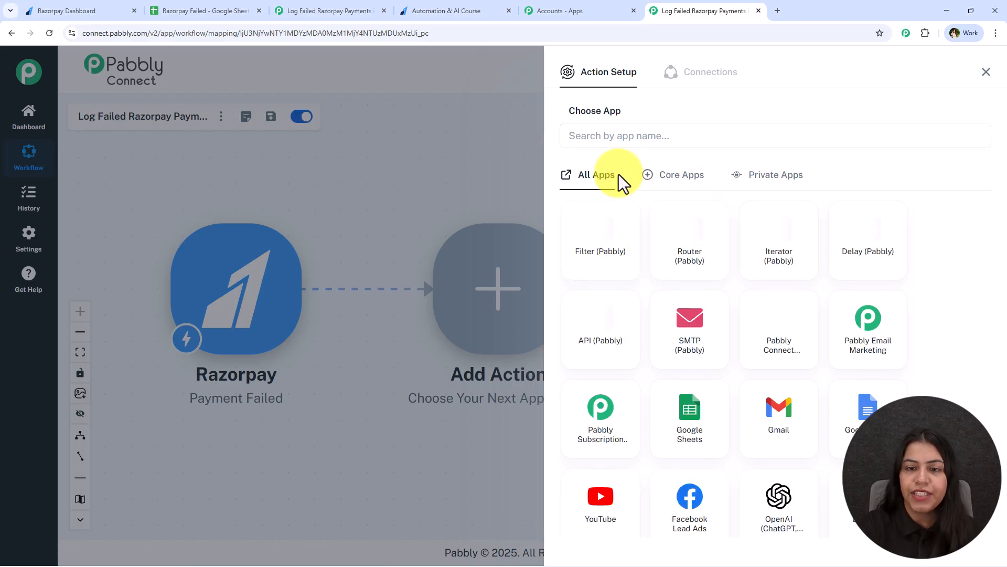
left_click(617, 190)
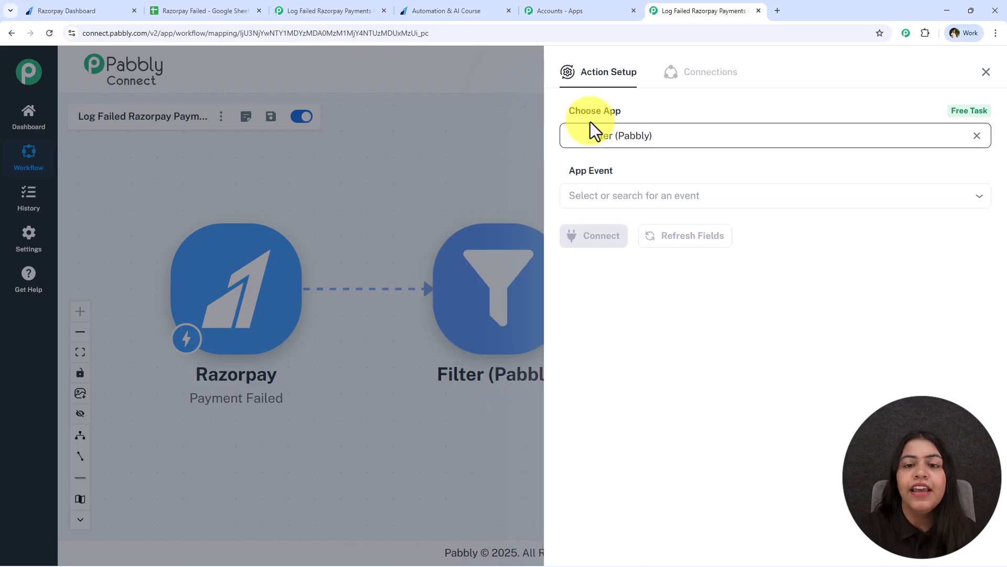
Set the filter action's app event to Filter Values and connect it.
left_click(596, 196)
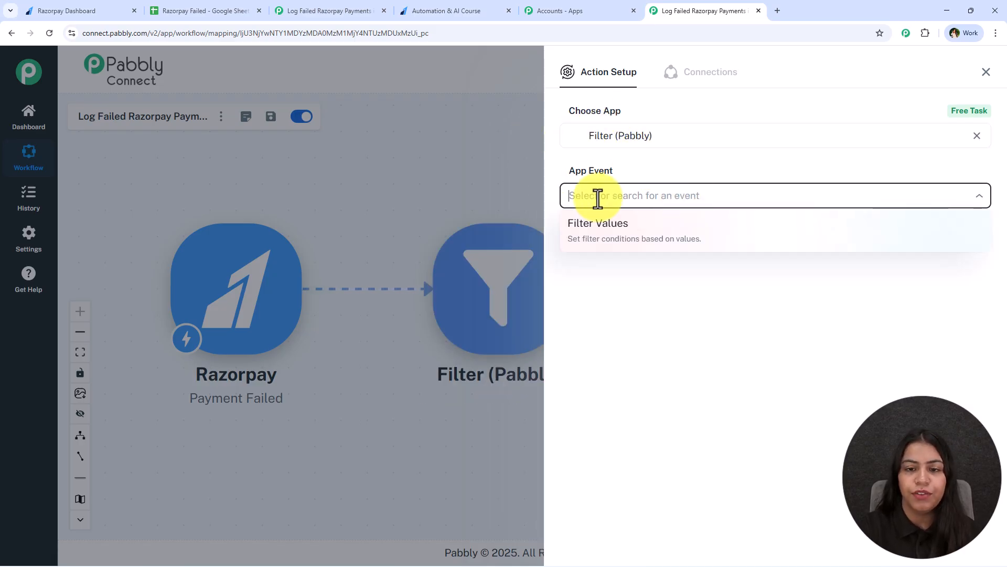
left_click(715, 229)
left_click(608, 245)
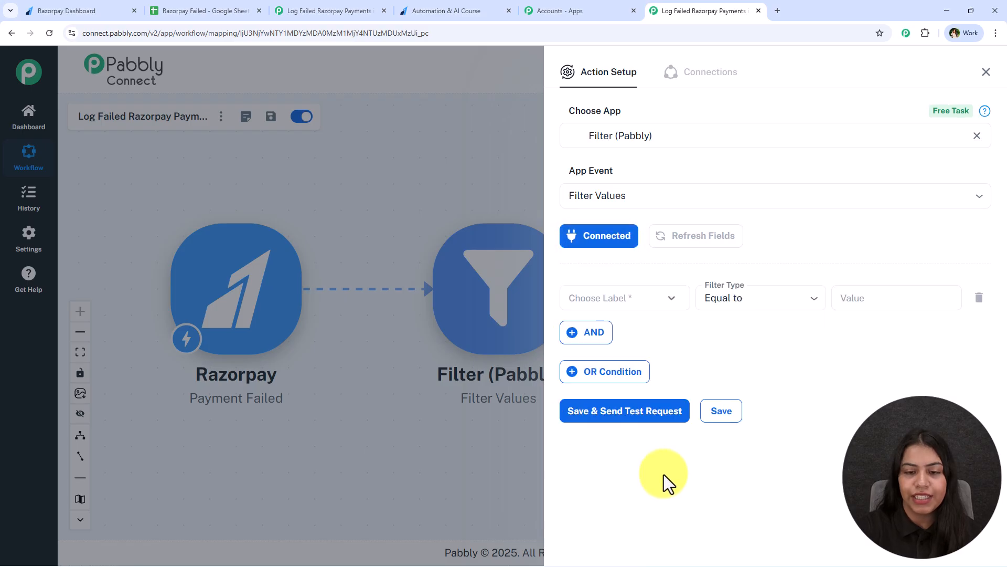
Set the filter condition to the payment's course label, Equal to, Automation & AI Course, and save it with a test request.
left_click(674, 300)
left_click(714, 368)
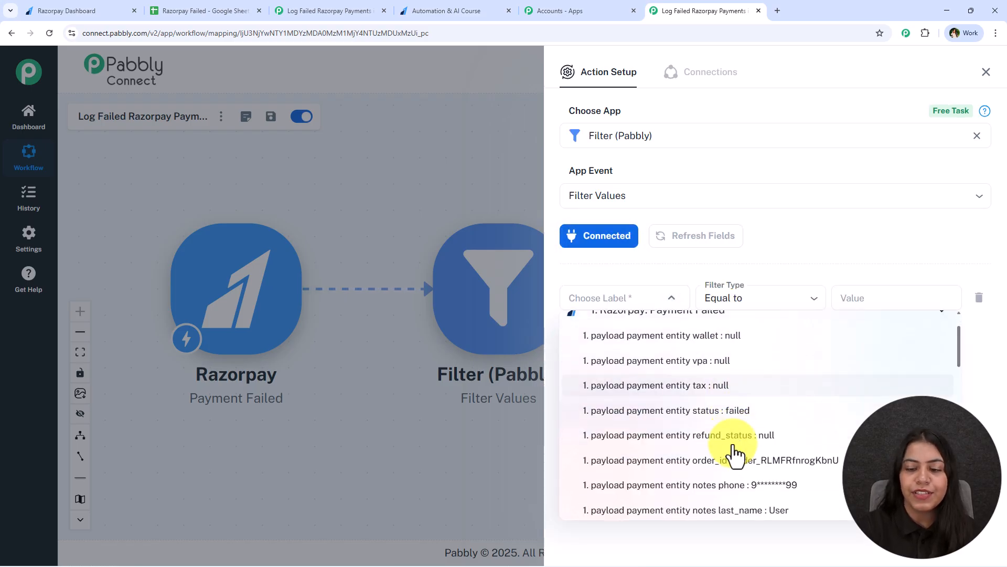
scroll(680, 483, "down", 3)
left_click(722, 428)
left_click(744, 299)
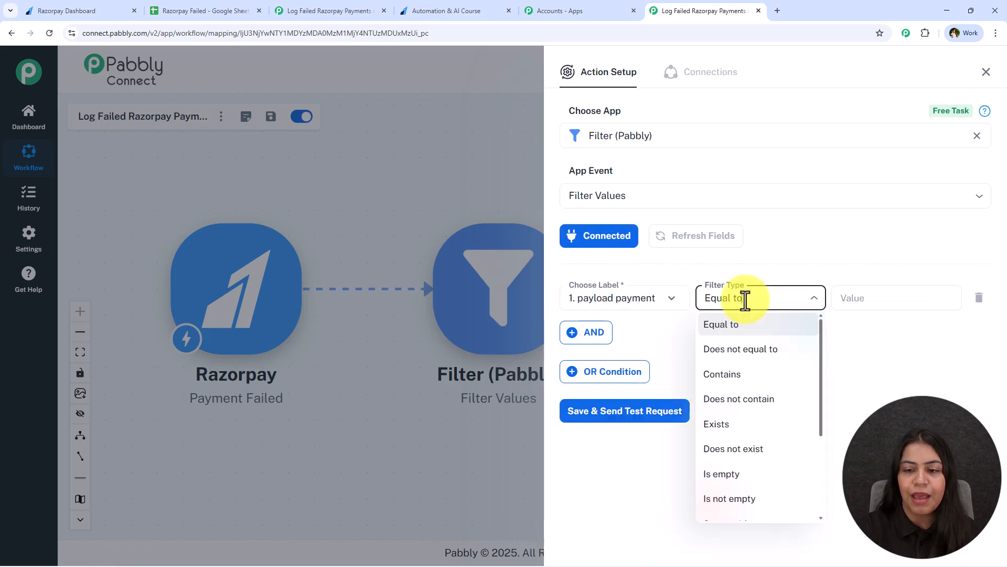
left_click(756, 329)
left_click(844, 300)
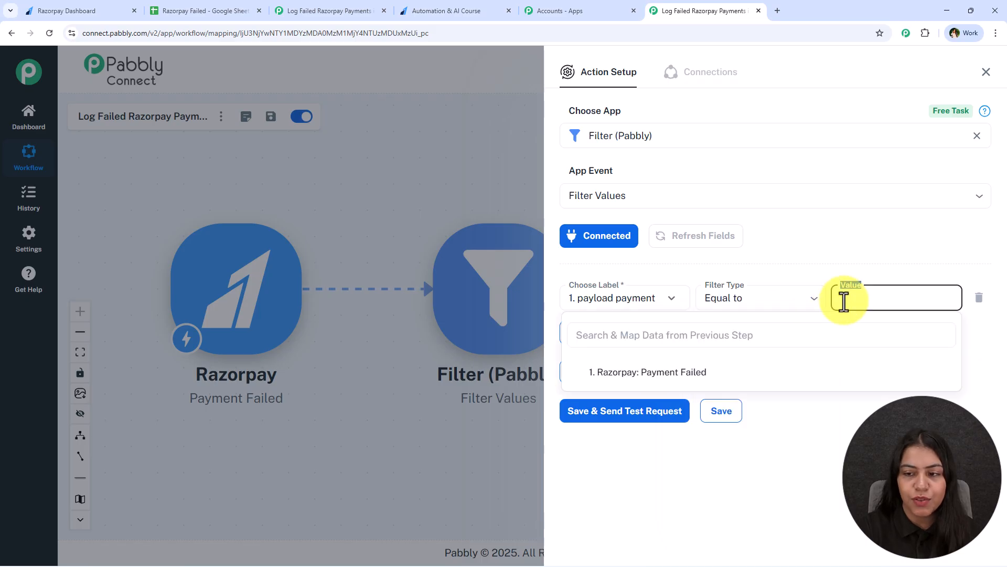
key("ctrl+v")
left_click(844, 441)
left_click(643, 429)
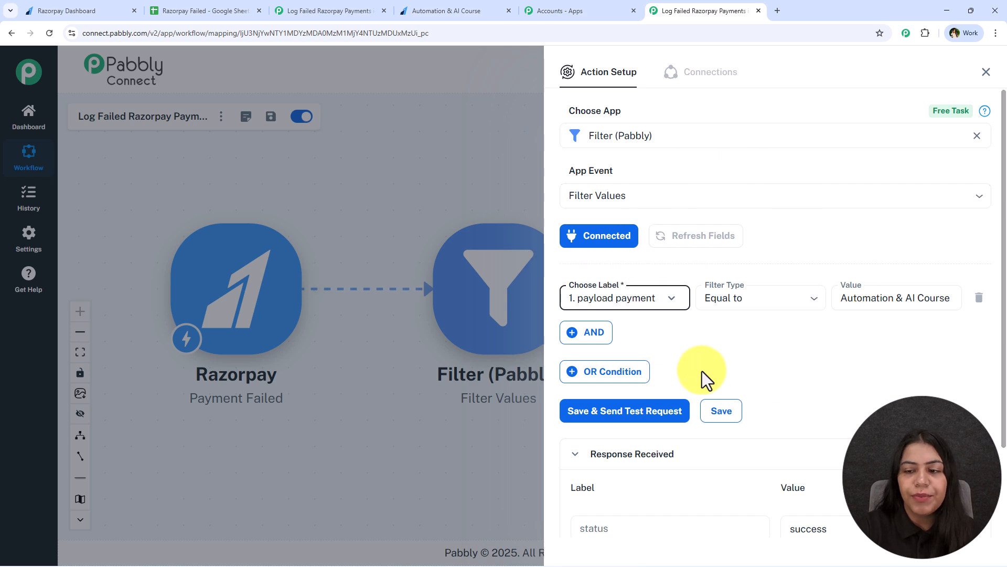
Check the course on the payment page, return to the workflow, review the filter's test response and close its setup.
left_click(444, 11)
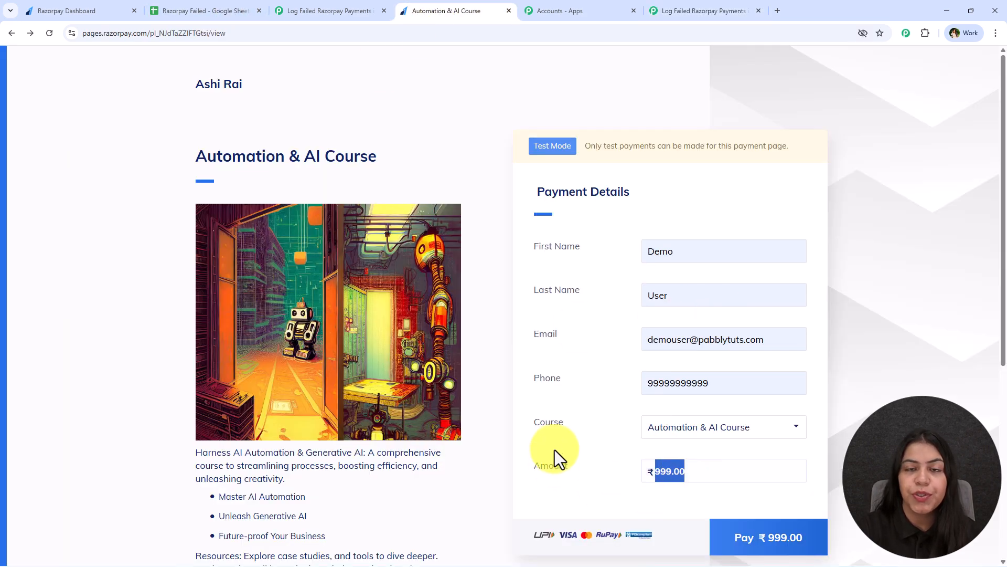
left_click(778, 9)
left_click(735, 11)
left_click(881, 11)
scroll(892, 424, "down", 2)
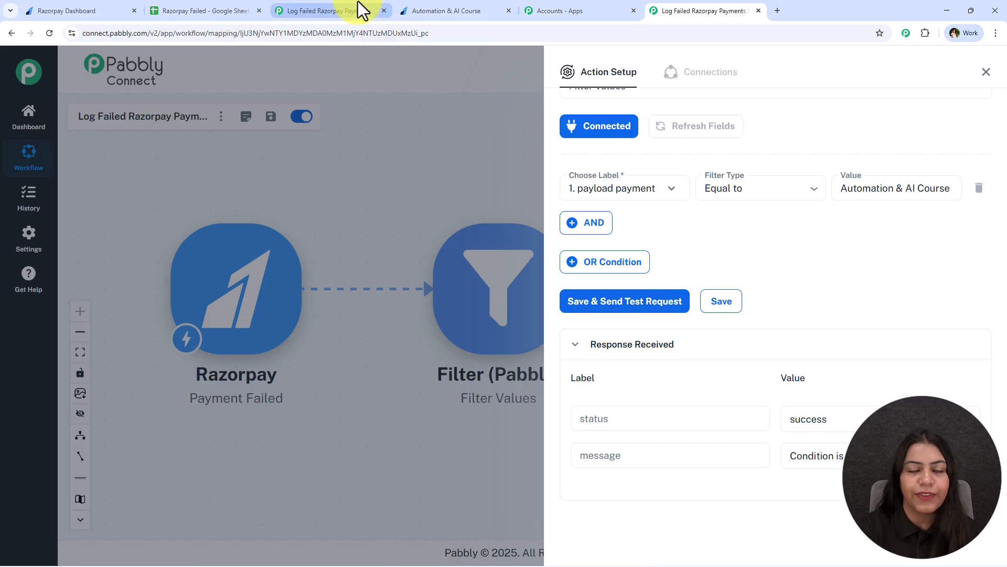
left_click(986, 72)
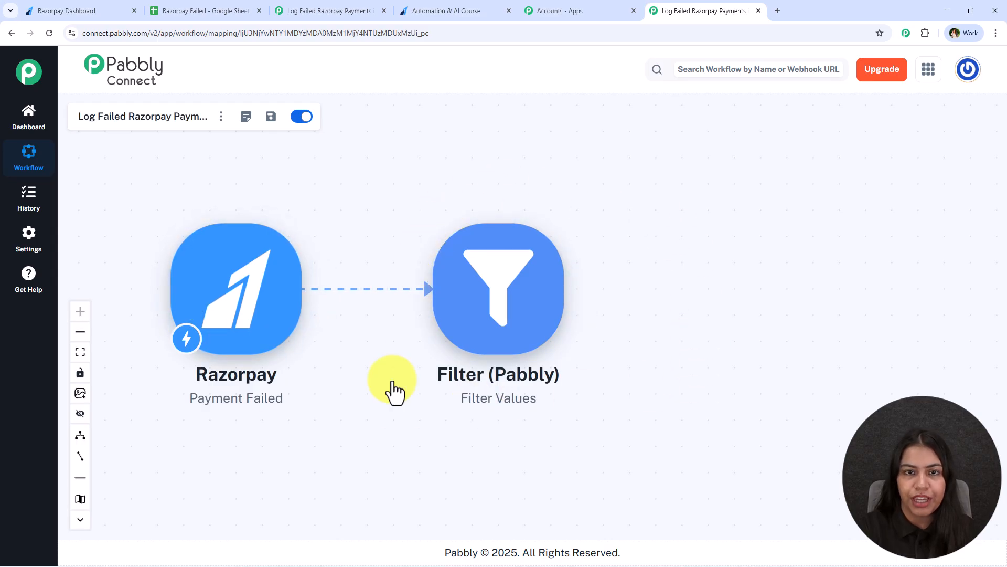
Add a Google Sheets action after the filter with the Add New Row event and start connecting it.
mouse_move(520, 299)
left_click(580, 302)
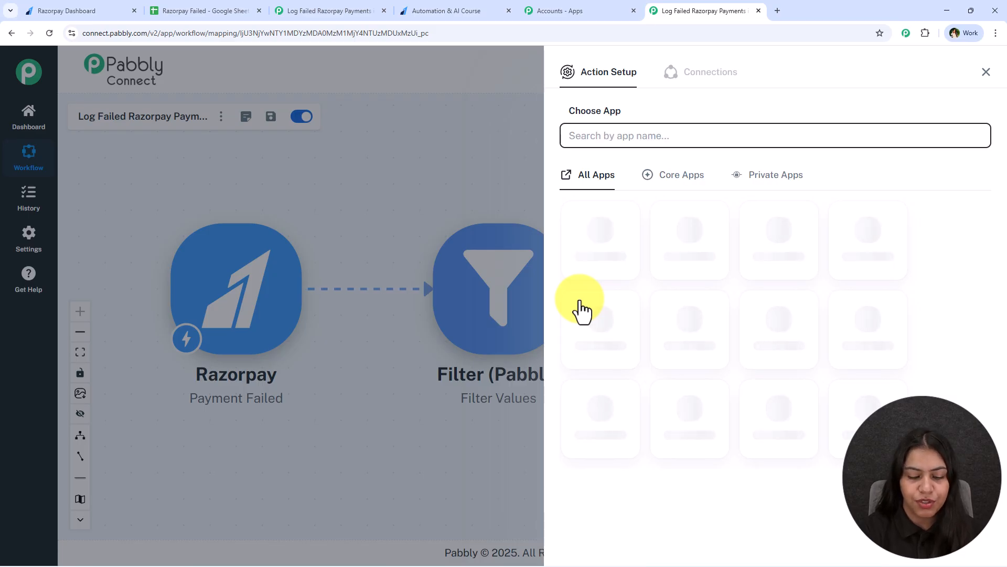
type("Sheets")
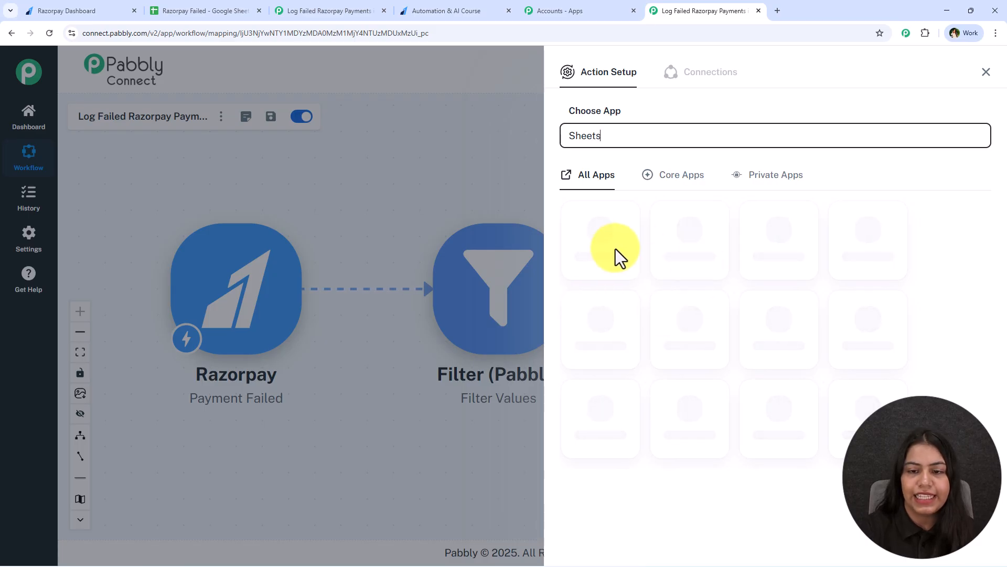
left_click(625, 203)
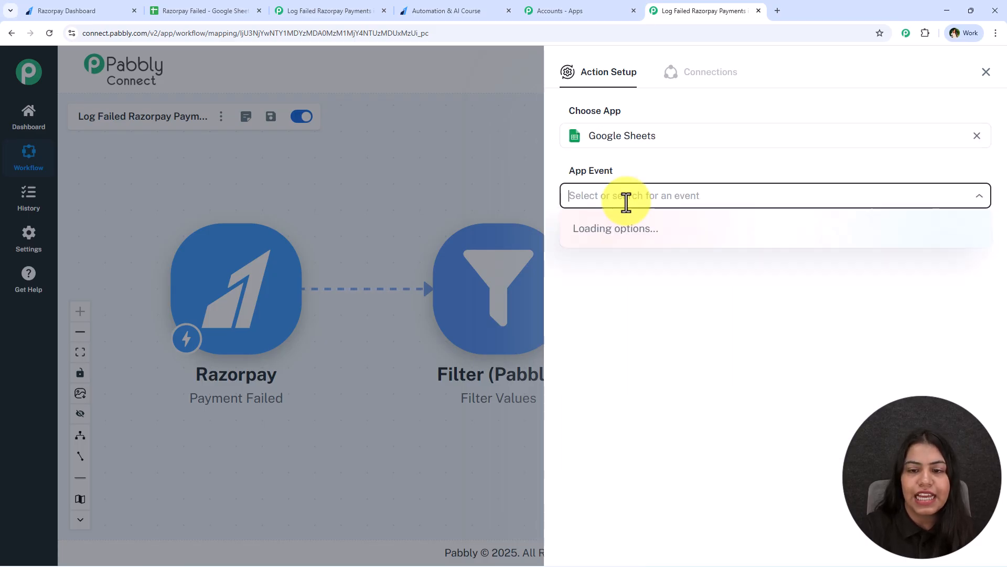
left_click(624, 223)
left_click(593, 246)
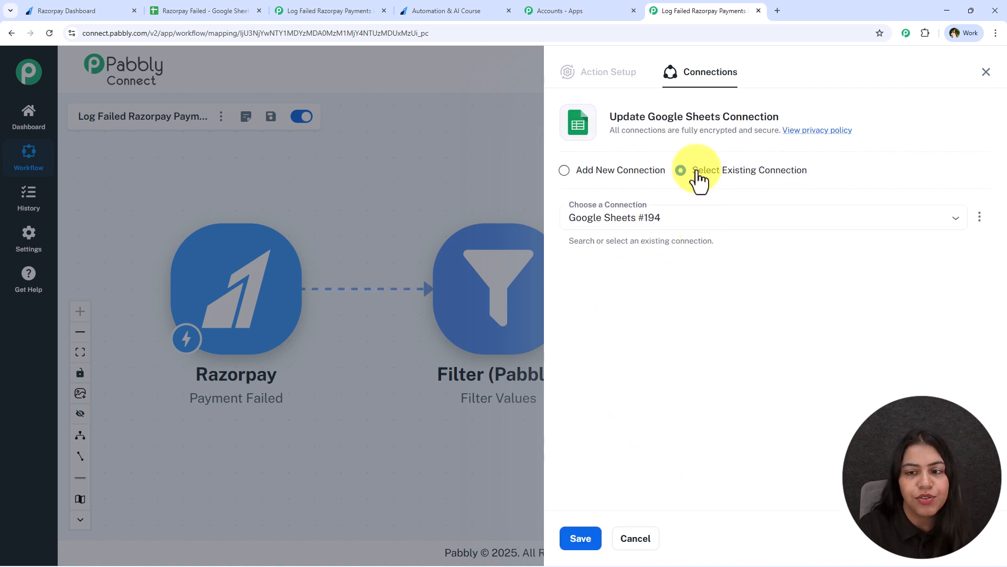
Create a new Google Sheets connection by signing in with the work Google account and granting the requested access.
left_click_drag(693, 171, 841, 171)
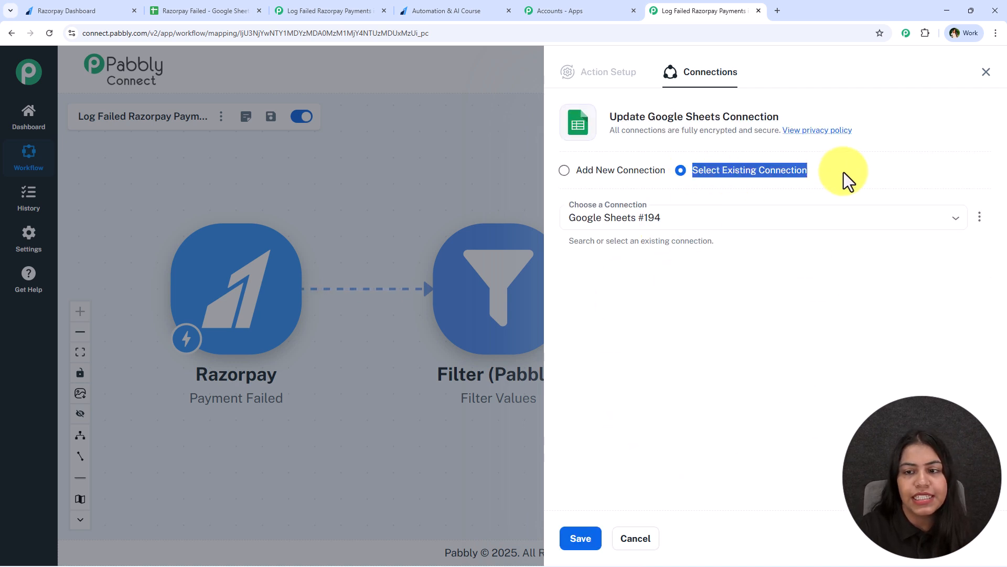
left_click(589, 540)
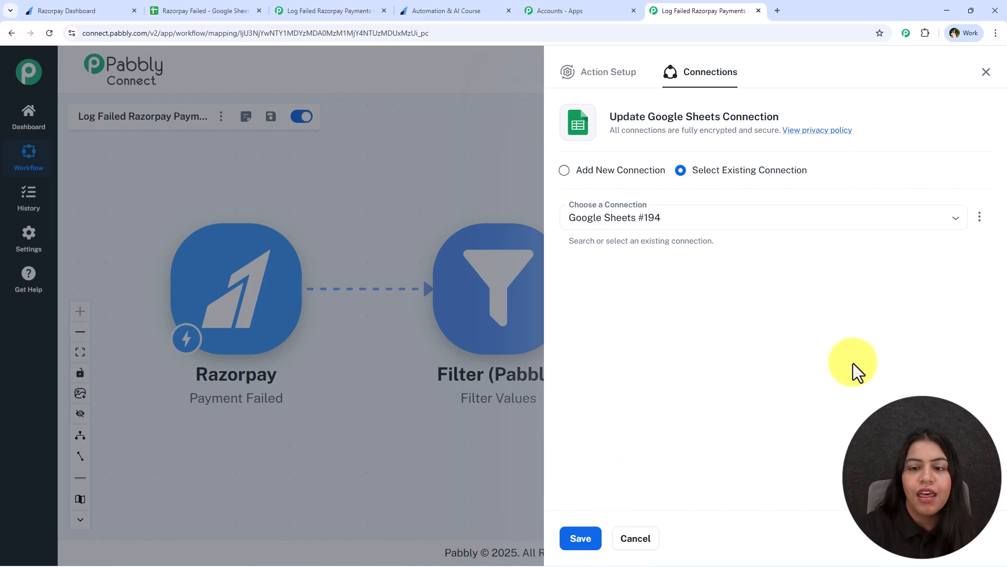
left_click(620, 175)
left_click(648, 295)
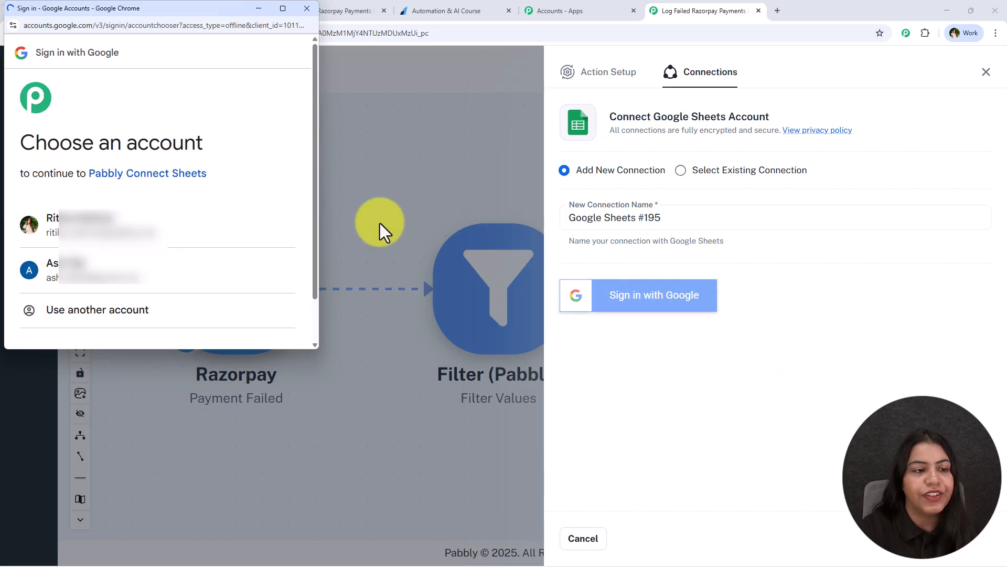
scroll(236, 293, "down", 2)
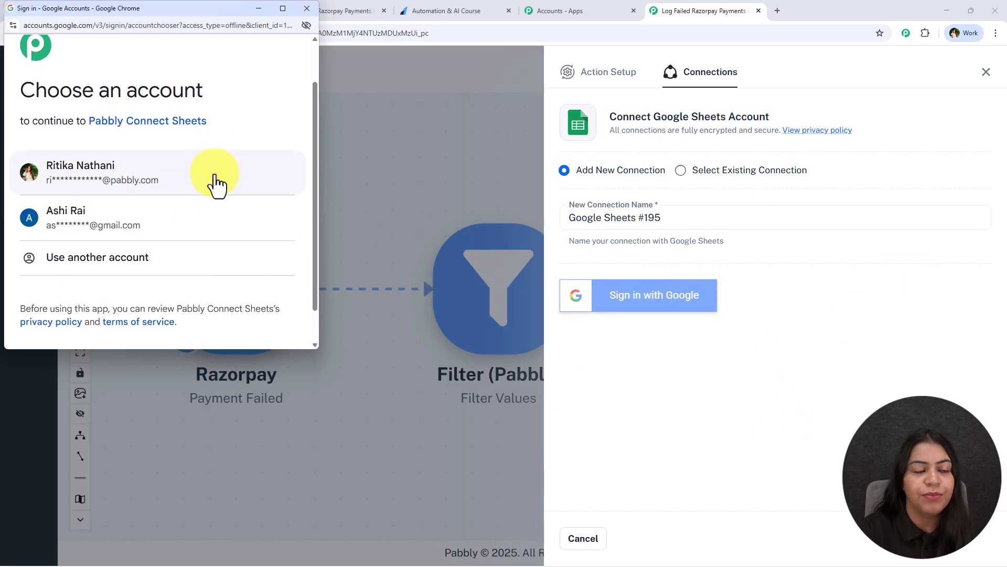
left_click(216, 185)
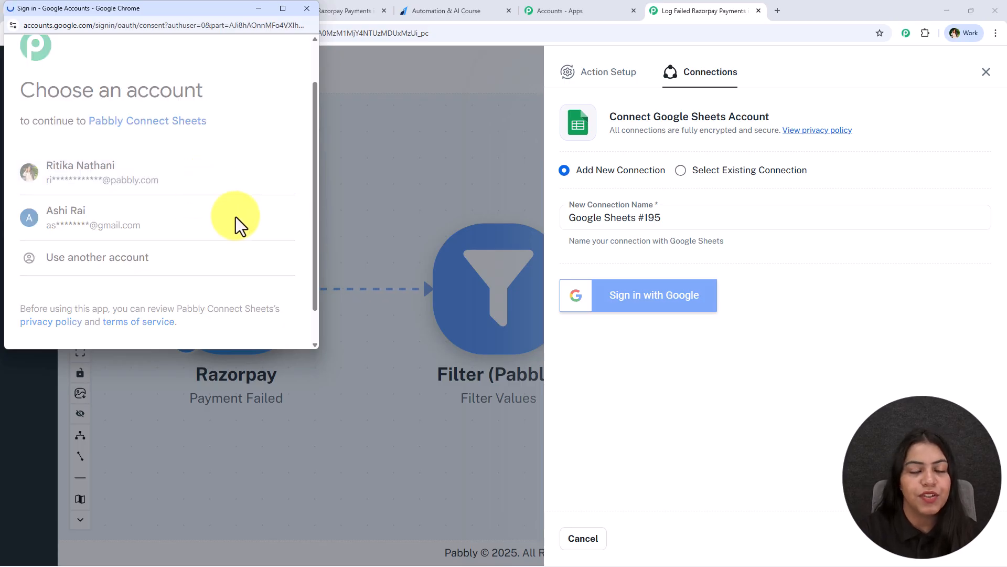
scroll(178, 238, "down", 5)
scroll(241, 267, "up", 5)
scroll(239, 267, "down", 5)
left_click(235, 279)
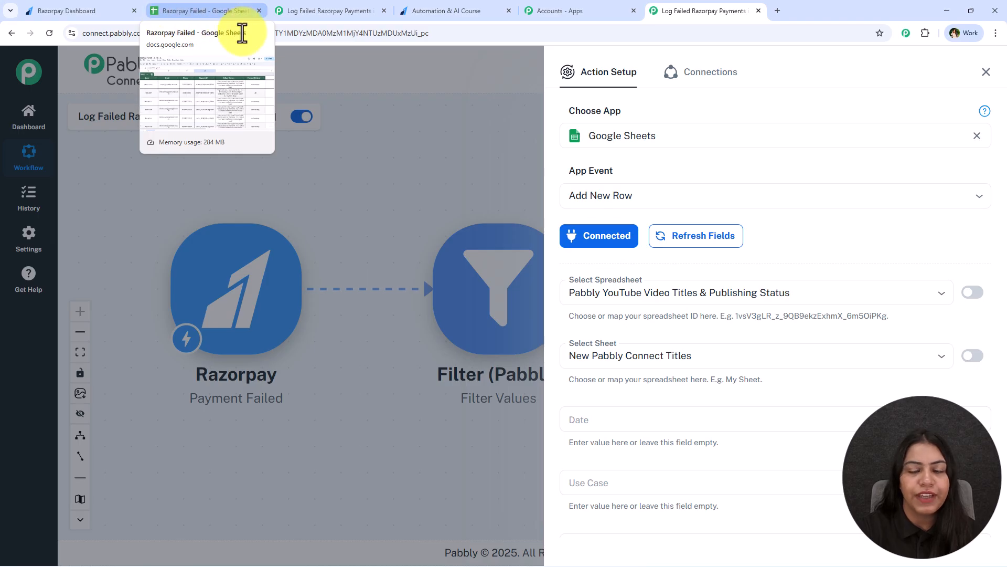
Select the Razorpay Failed spreadsheet for the new row and look through its column fields.
left_click(668, 298)
left_click(649, 342)
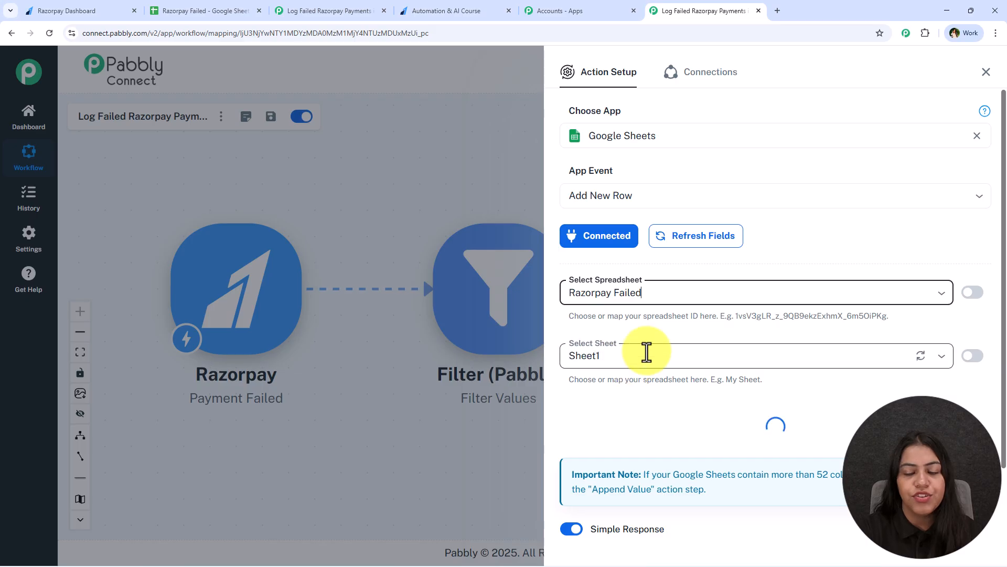
scroll(646, 353, "down", 6)
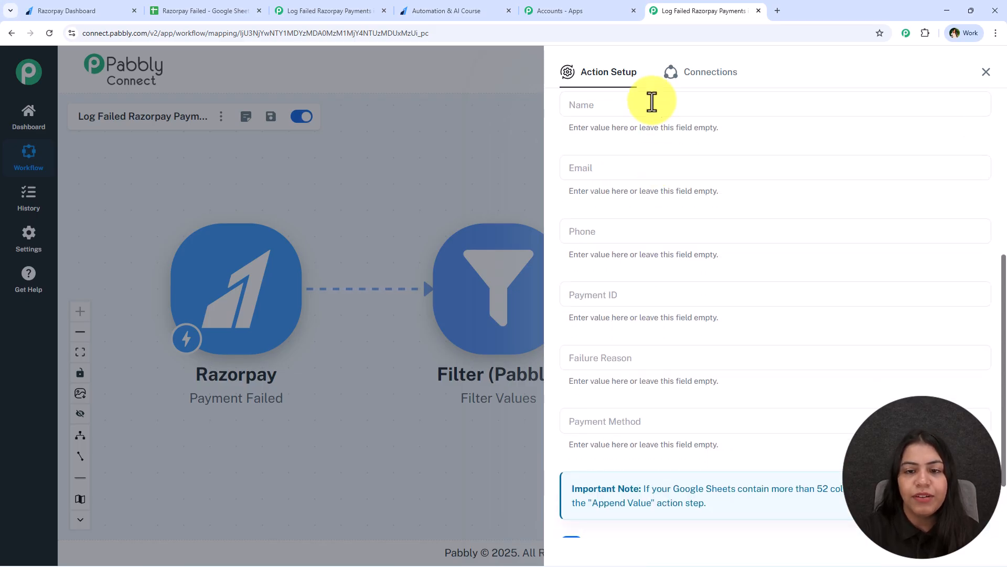
scroll(656, 341, "up", 2)
Map the Name field to the first_name and last_name values from the Razorpay payment response.
left_click(631, 212)
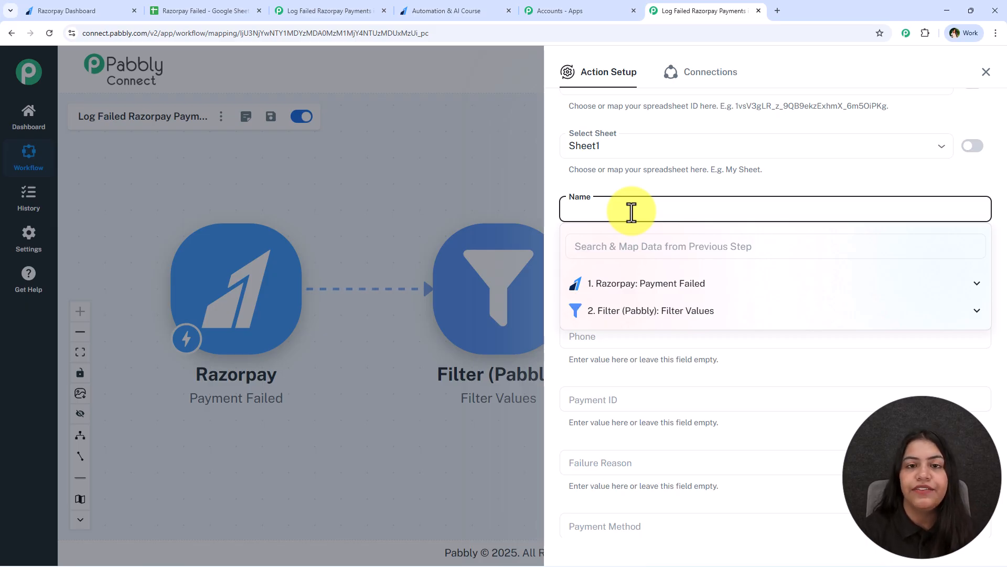
left_click(622, 244)
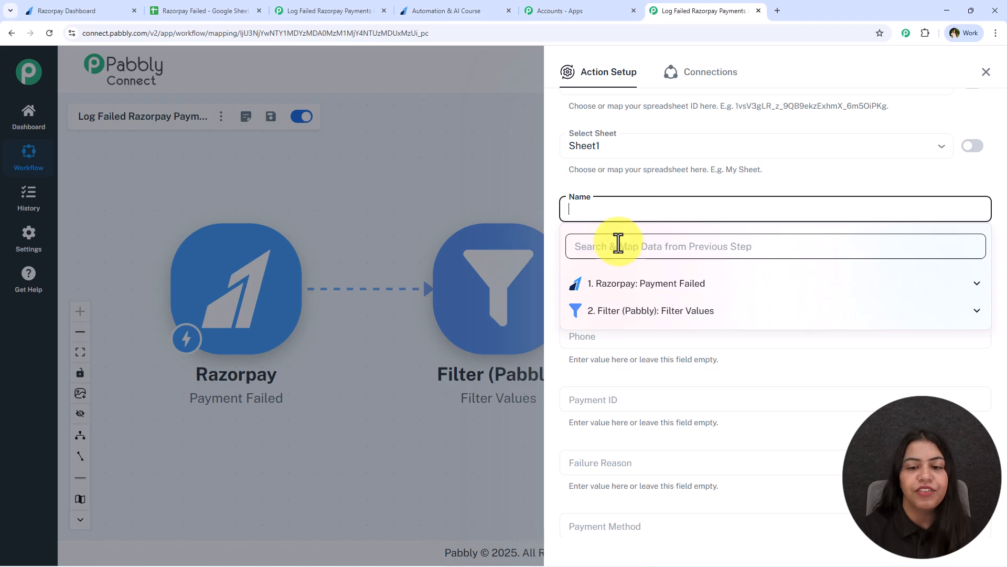
type("name")
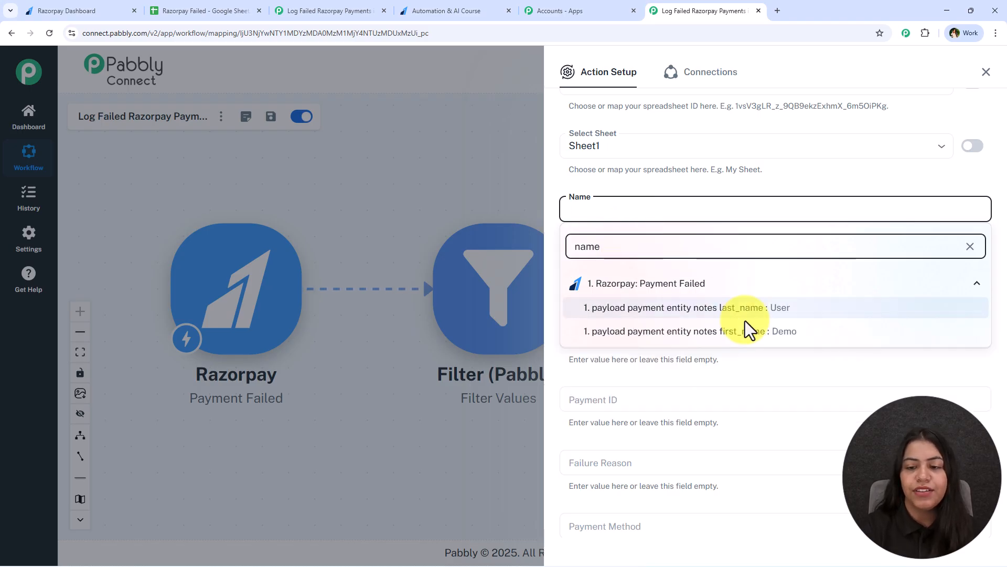
left_click(769, 334)
scroll(771, 371, "down", 3)
left_click(788, 319)
Map the Email field to the email value from the Razorpay payment notes.
left_click(598, 270)
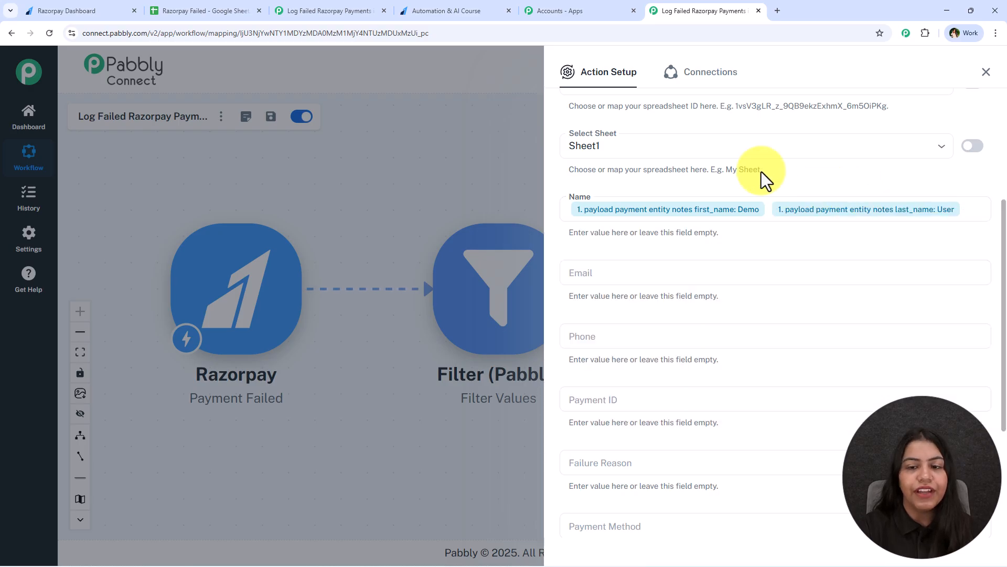
left_click(644, 314)
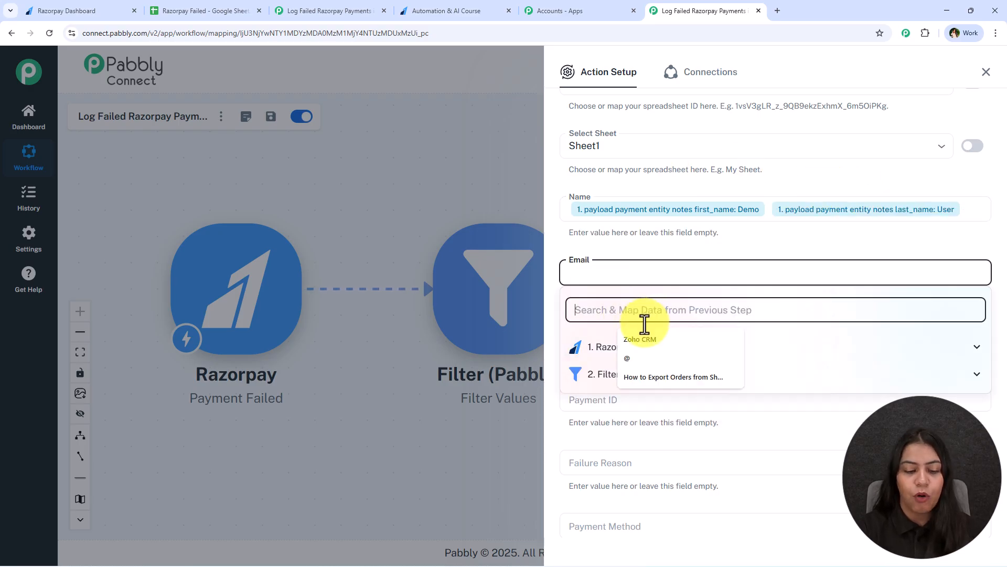
type("@")
left_click(796, 372)
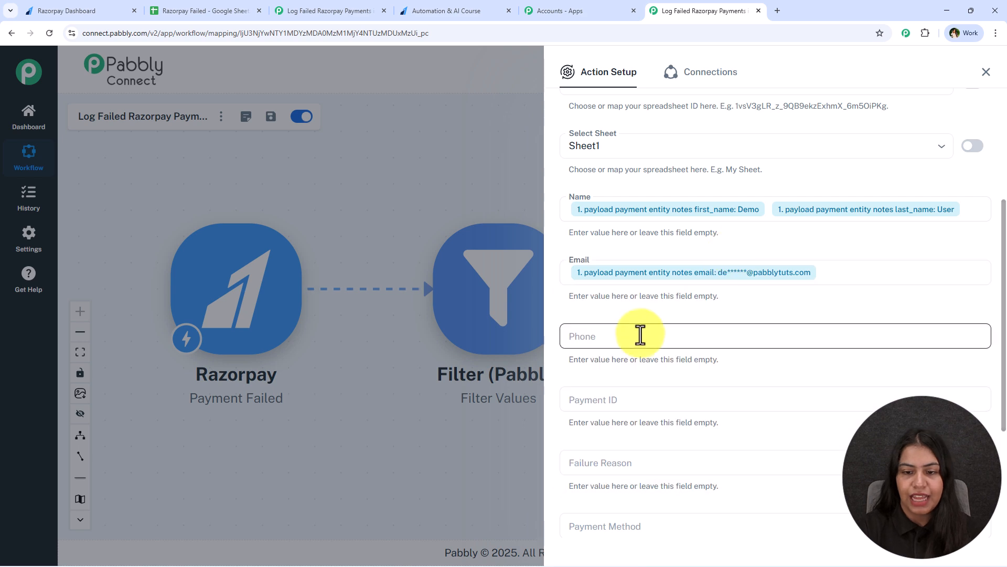
Map the Phone field to the phone value from the Razorpay payment notes.
left_click(640, 336)
left_click(632, 373)
type("ai")
key("BackSpace")
key("BackSpace")
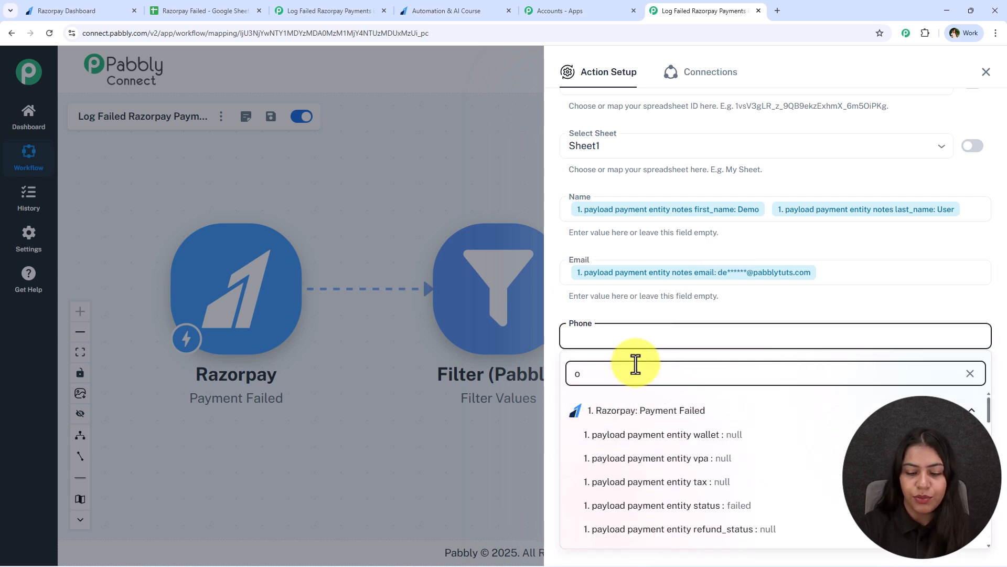
type("ph")
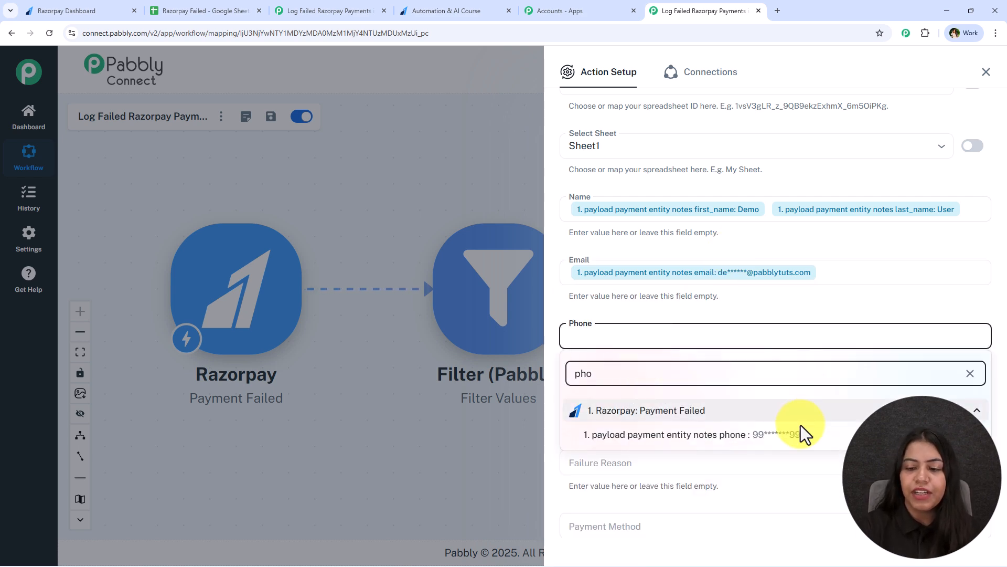
left_click(798, 434)
left_click(832, 302)
Map the Payment ID field to the payment entity's order_id value from the Razorpay response.
scroll(798, 293, "down", 2)
scroll(750, 304, "up", 1)
scroll(682, 294, "down", 2)
left_click(643, 245)
type("p")
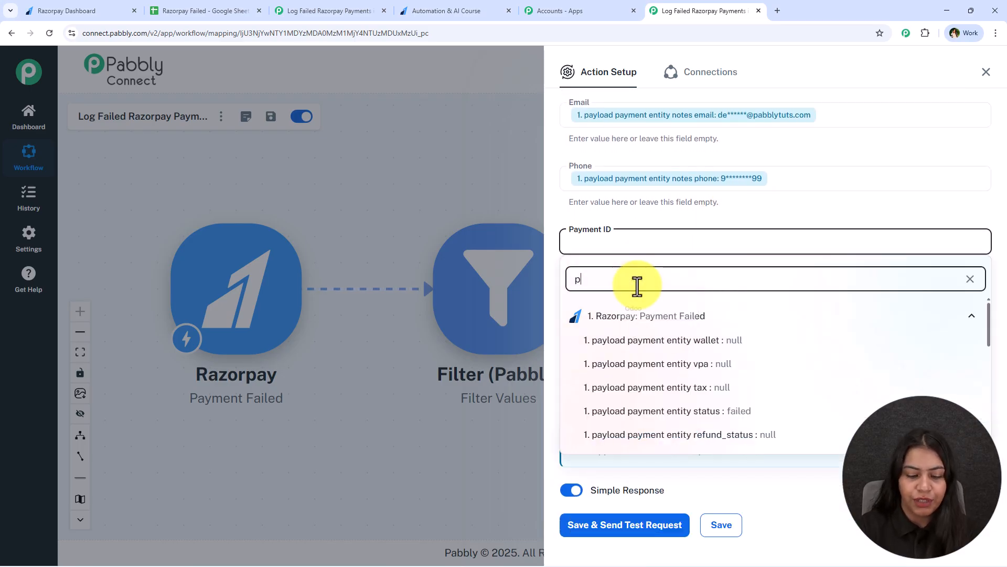
key("BackSpace")
type("orf")
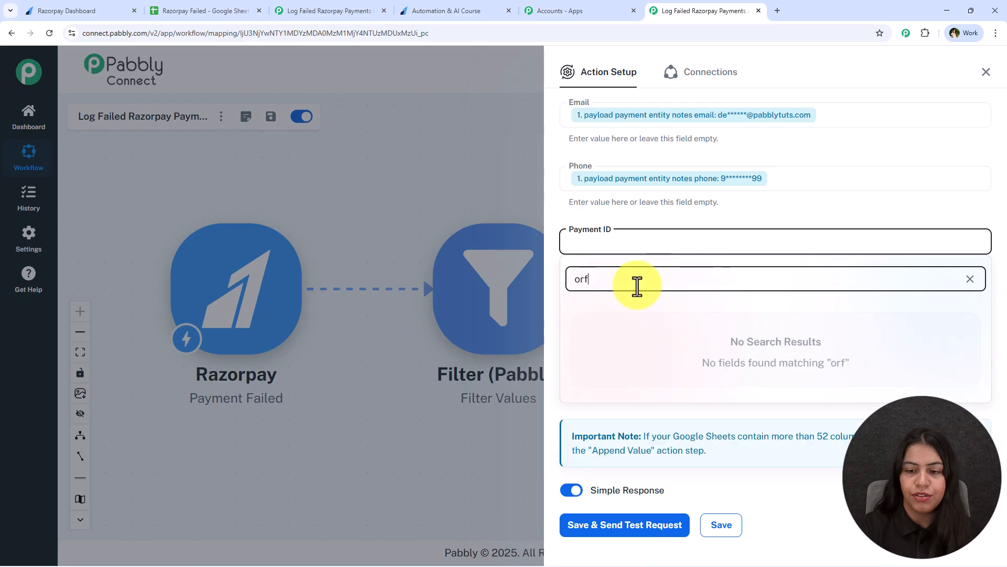
key("BackSpace")
left_click(780, 342)
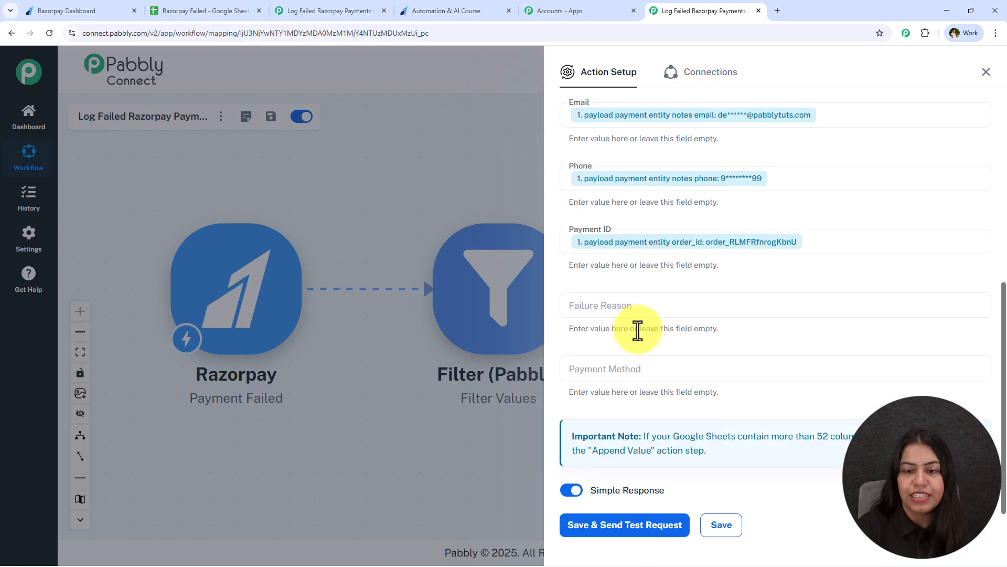
Map the Failure Reason field to the payment entity's error_description value from the Razorpay response.
left_click(646, 309)
left_click(679, 342)
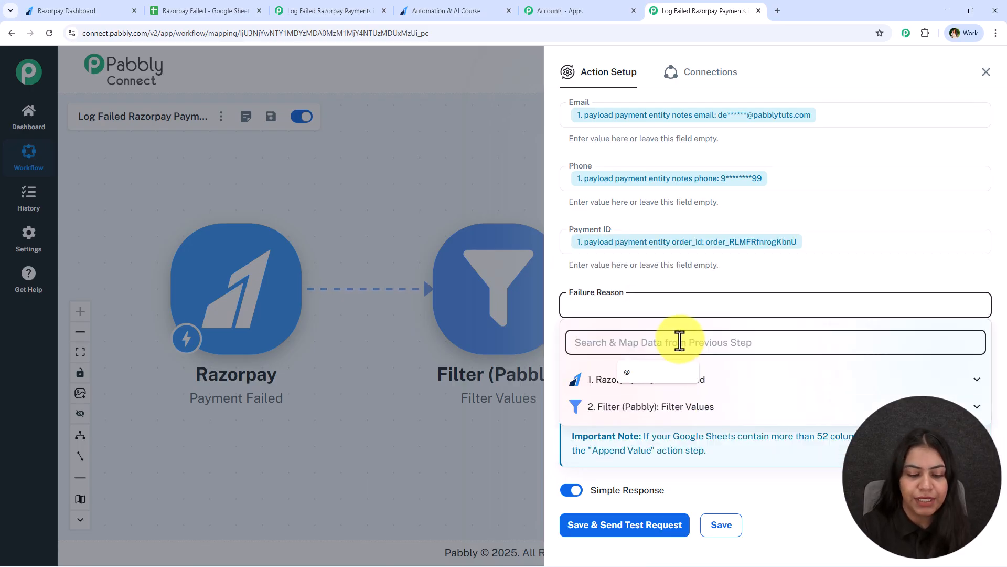
type("des")
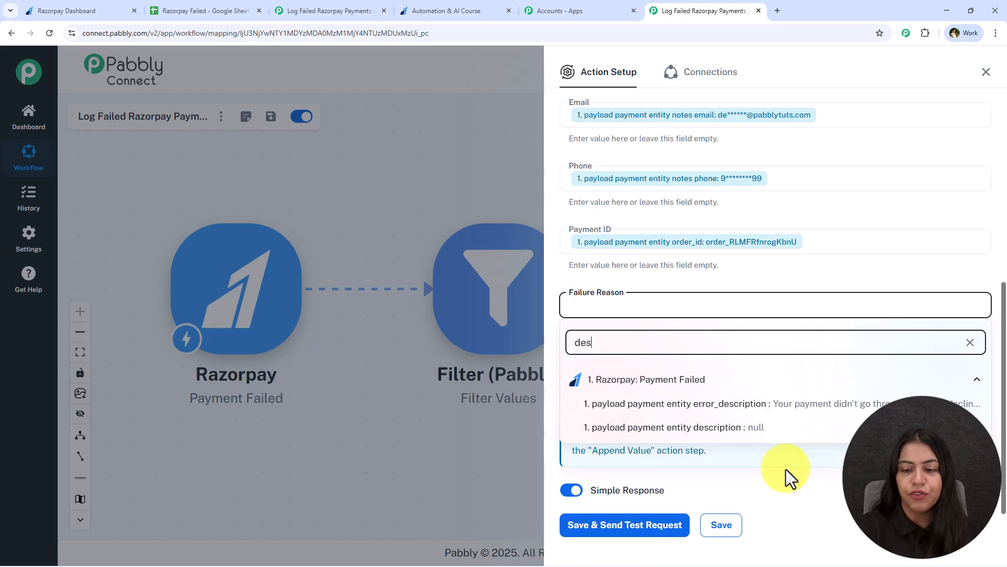
left_click(767, 405)
scroll(798, 339, "down", 1)
Map the Payment Method field to the payment entity's method value, and save the Google Sheets action with a test request.
left_click(648, 328)
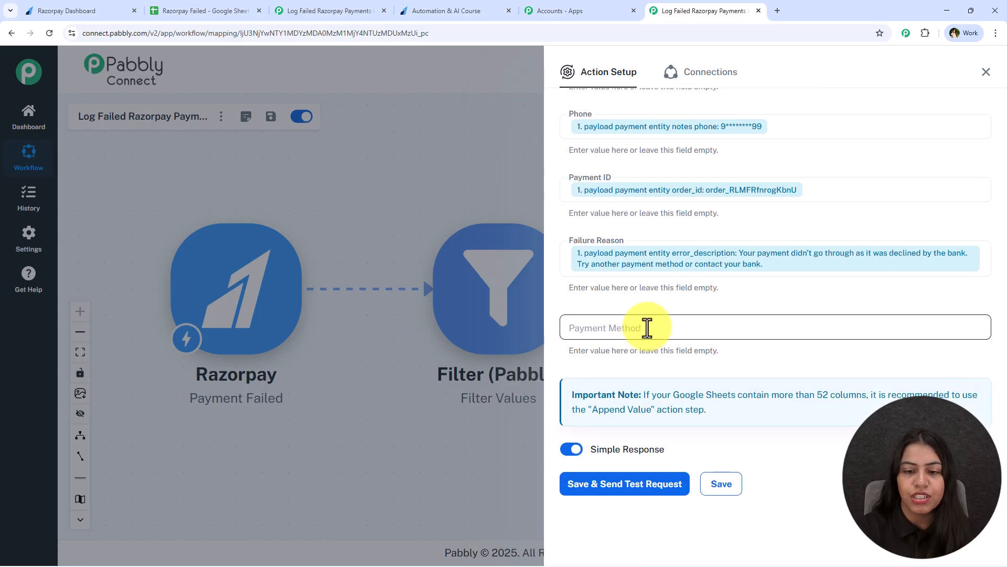
left_click(624, 364)
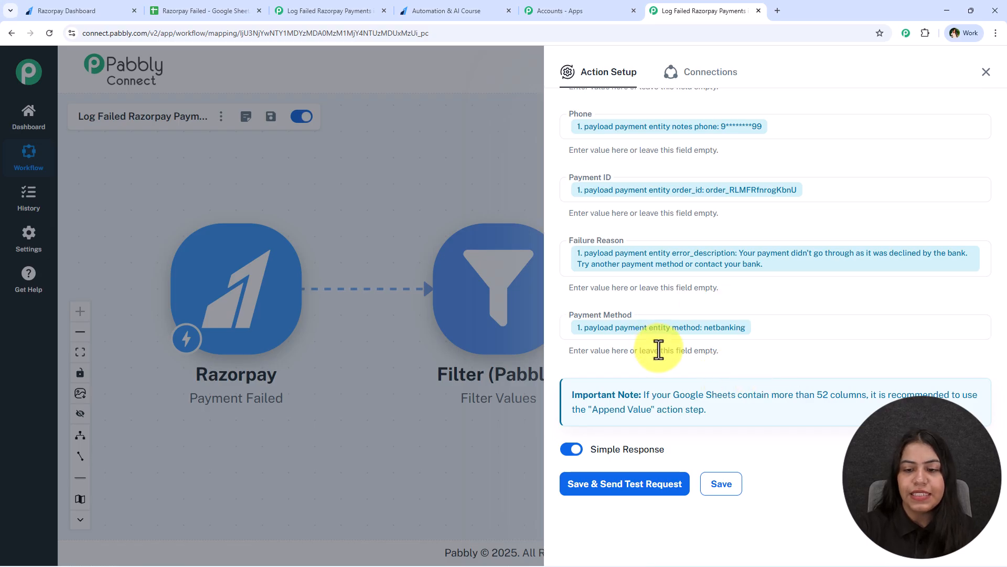
left_click(634, 485)
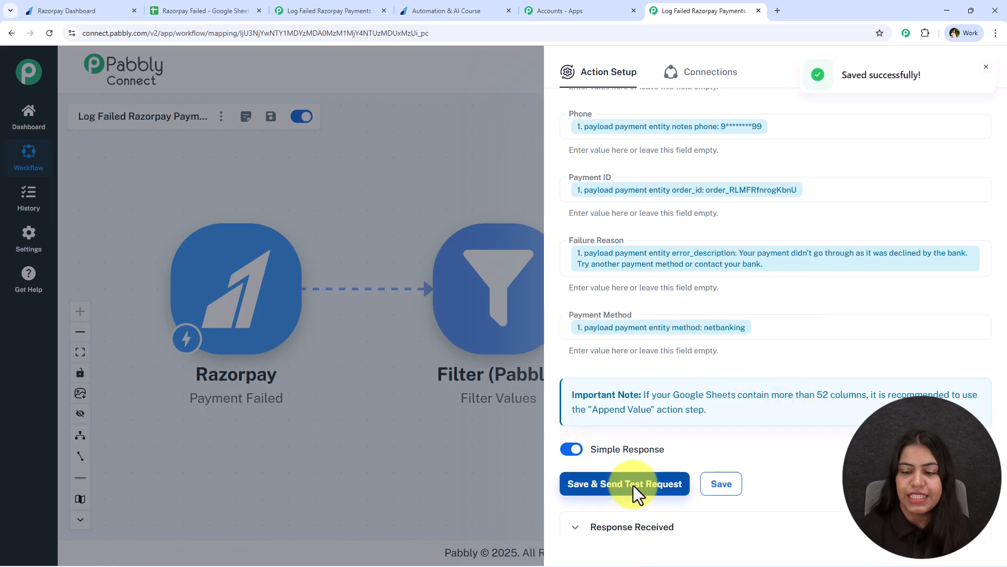
Review the response received from the Google Sheets test request, and close the action setup.
scroll(678, 499, "down", 5)
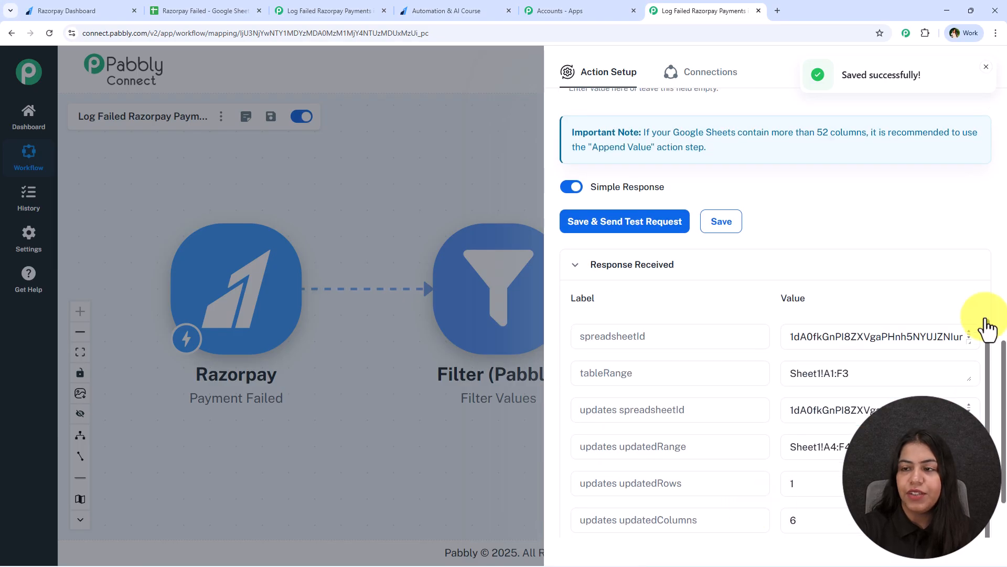
left_click(986, 69)
left_click(988, 76)
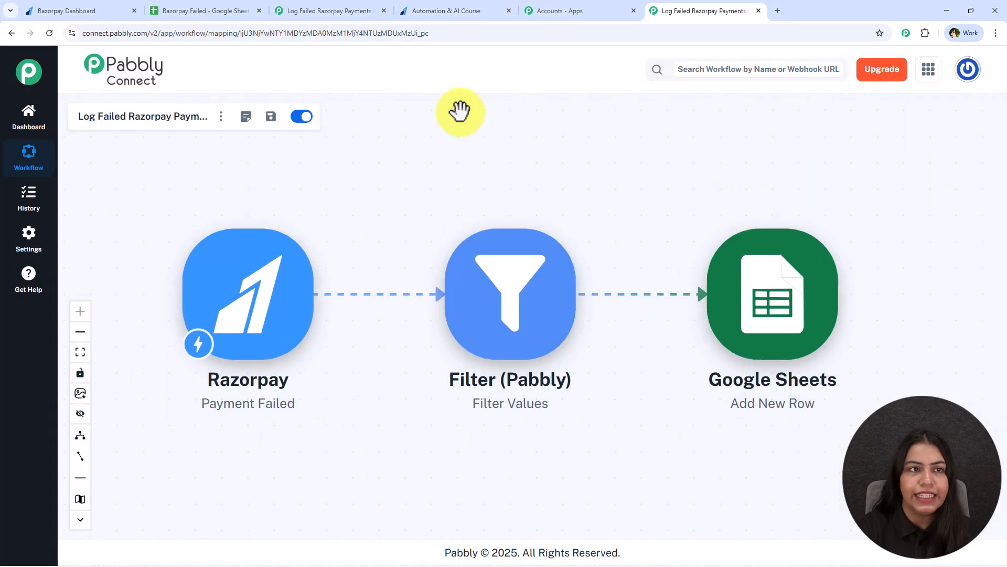
Switch to the Razorpay Failed spreadsheet and check each value of the test record in row 4, from Name to Payment Method.
left_click(181, 9)
left_click_drag(93, 354, 797, 353)
left_click(234, 457)
left_click(131, 364)
left_click(208, 360)
left_click(392, 344)
left_click(510, 336)
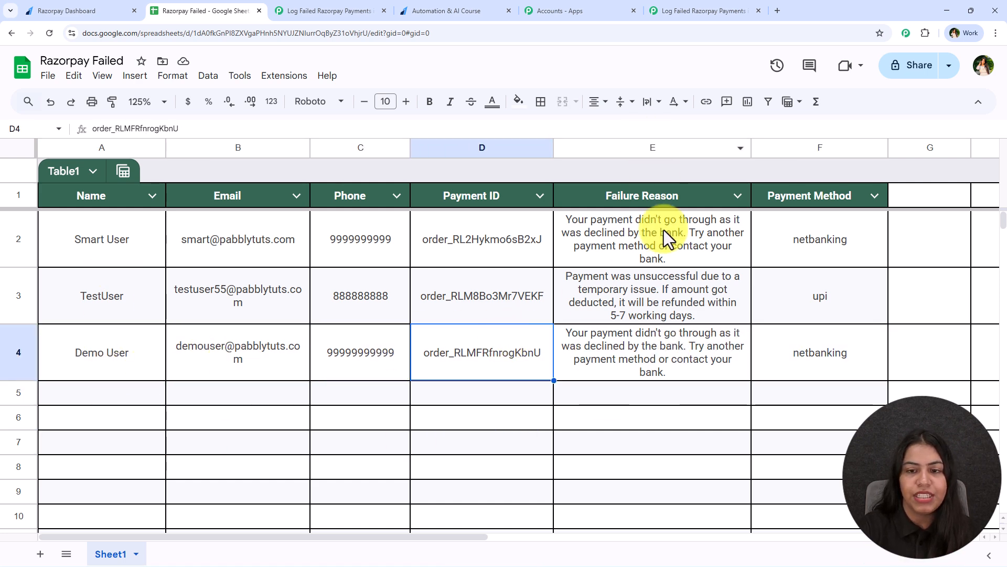
left_click(668, 344)
left_click(813, 348)
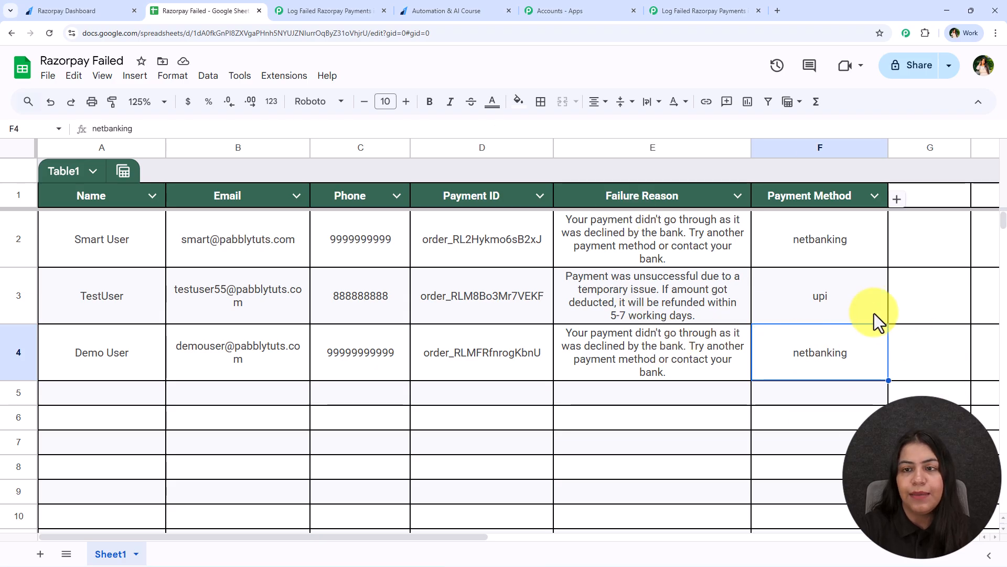
left_click(483, 11)
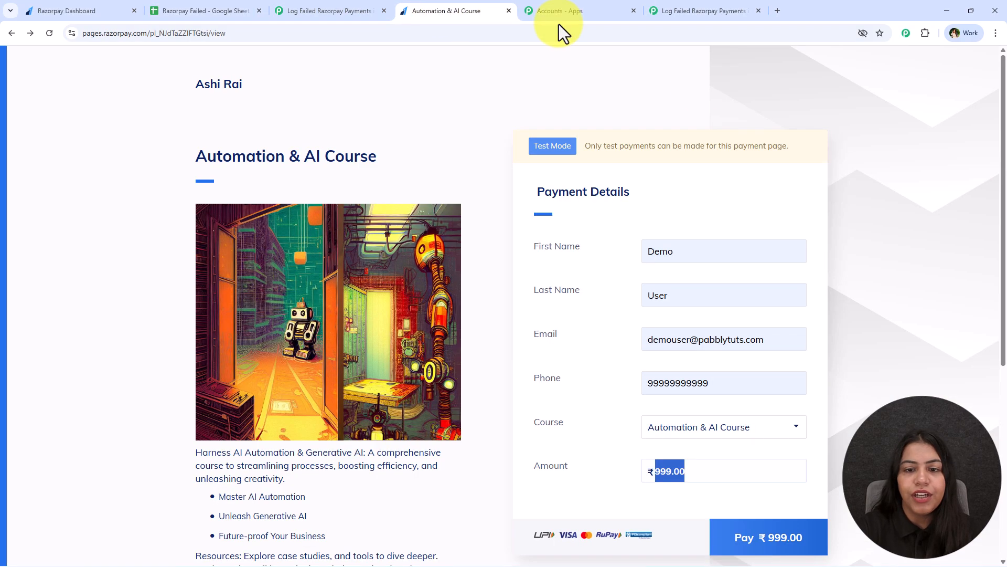
left_click(701, 255)
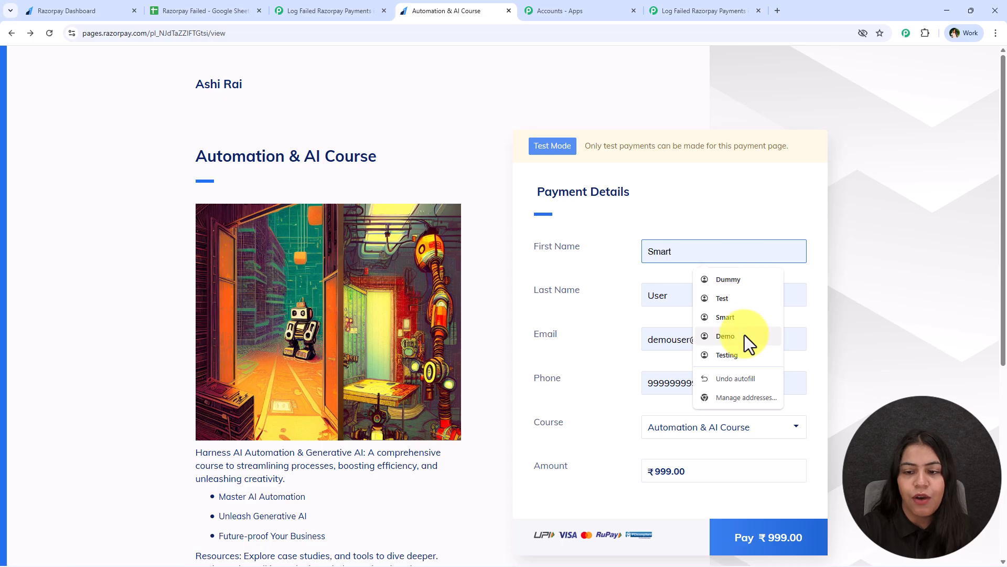
left_click(487, 239)
left_click(223, 6)
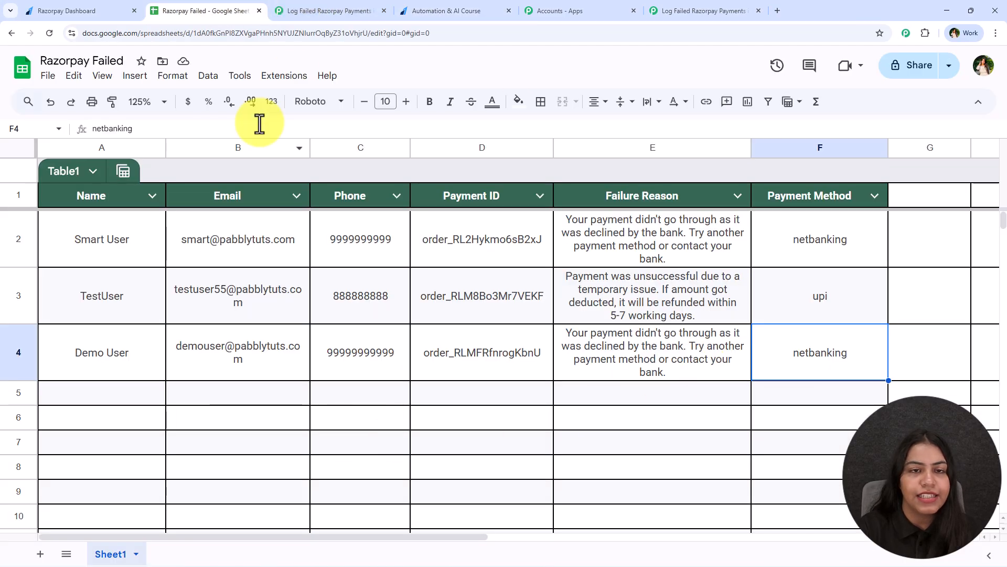
left_click(725, 11)
left_click_drag(677, 222, 694, 218)
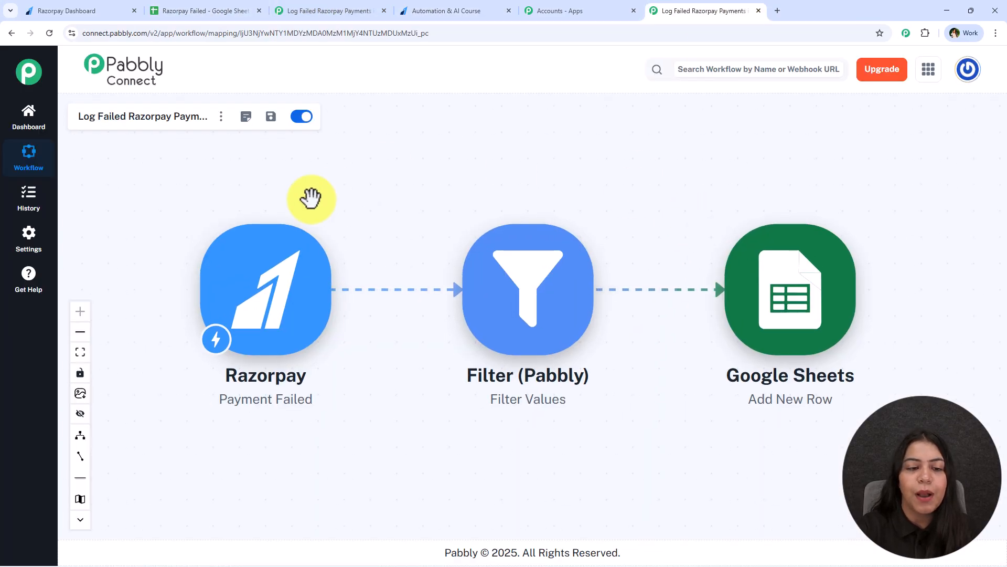
mouse_move(461, 108)
left_mouse_down()
mouse_move(461, 135)
mouse_move(463, 90)
left_mouse_up()
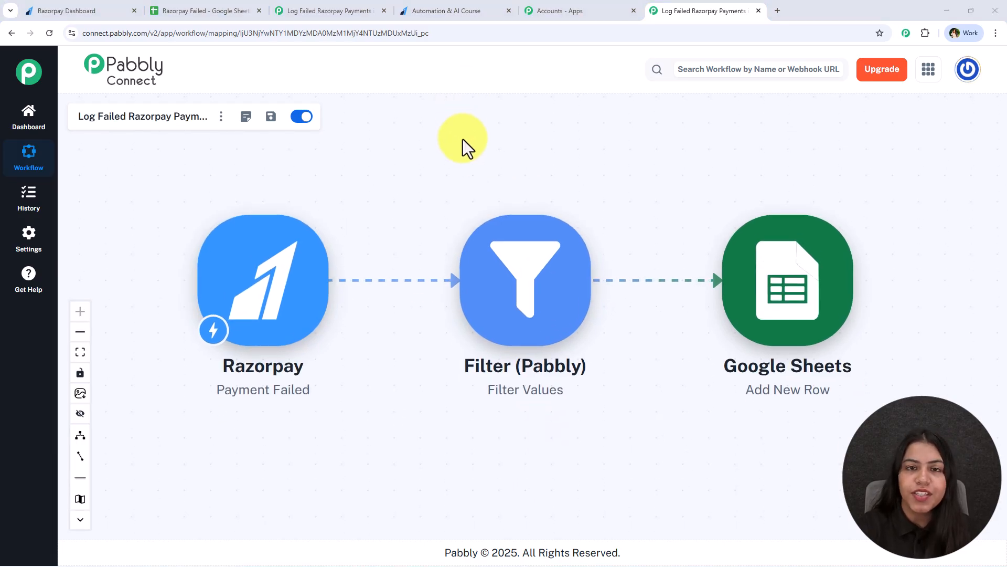
Reload the Automation & AI Course payment page, autofill the customer's details from a saved entry, and replace the first name.
left_click(447, 7)
left_click(49, 33)
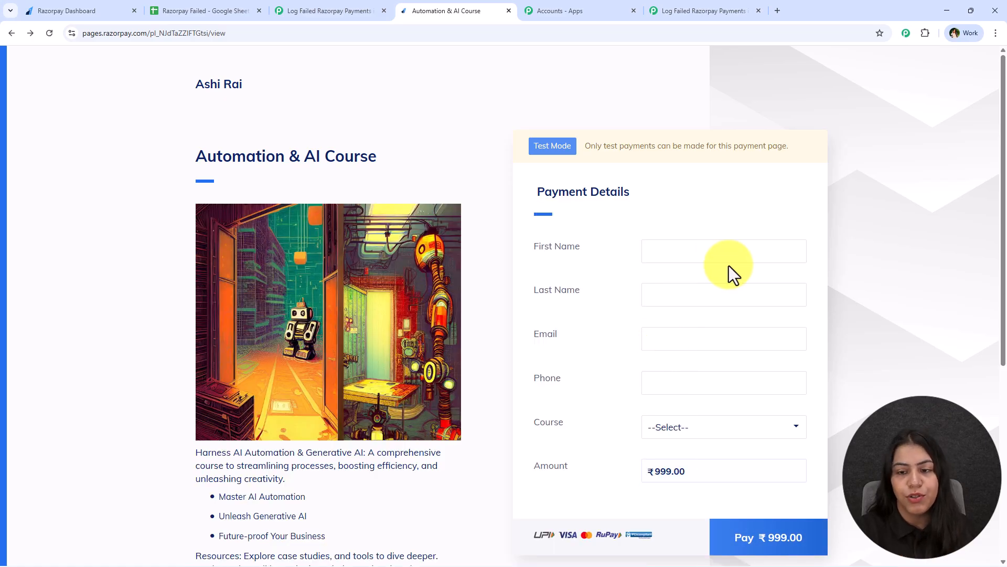
left_click(717, 252)
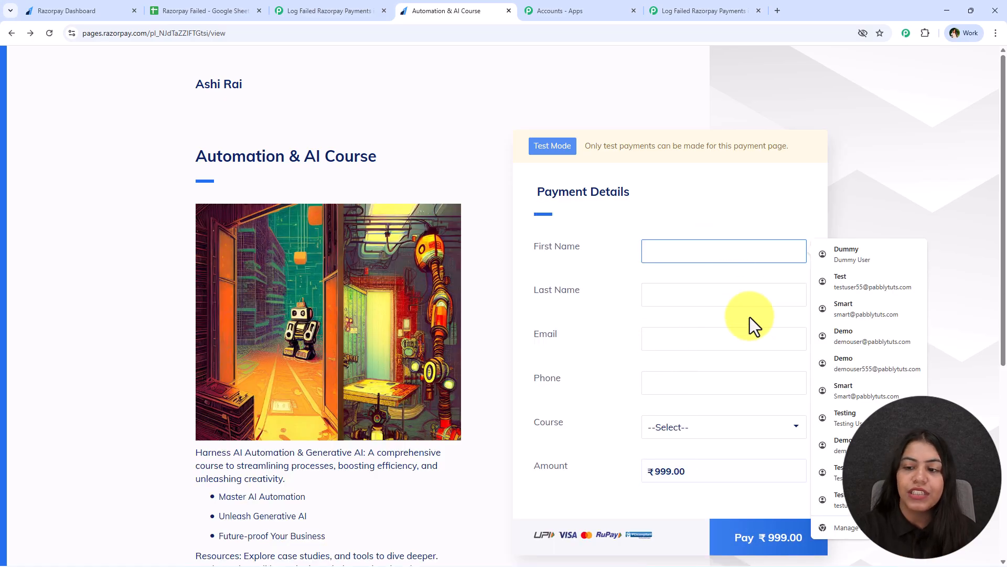
left_click(839, 312)
left_click(700, 260)
double_click(700, 257)
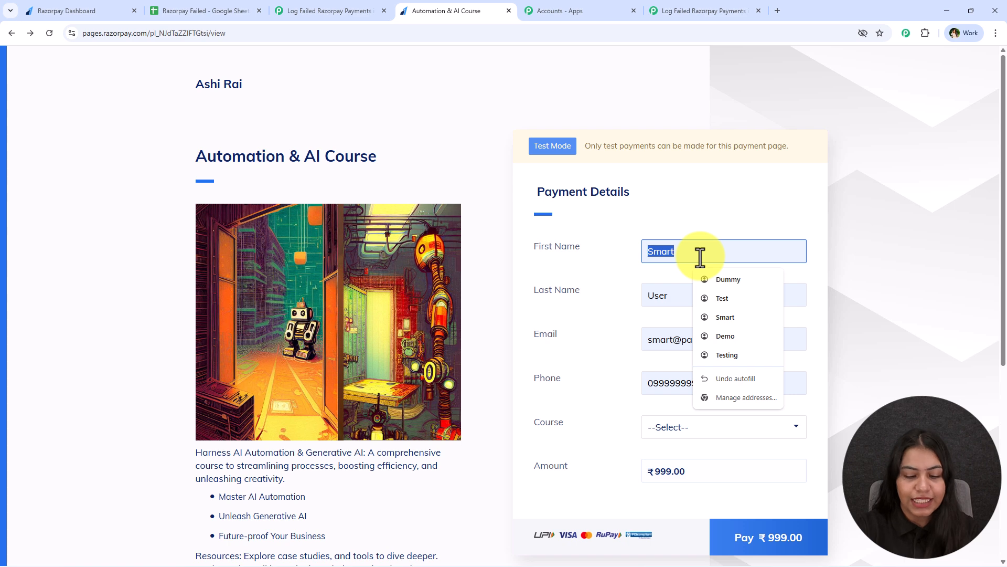
type("New")
Select the course in the payment form and proceed to the ₹999.00 payment.
left_click(700, 427)
left_click(695, 464)
left_click(783, 540)
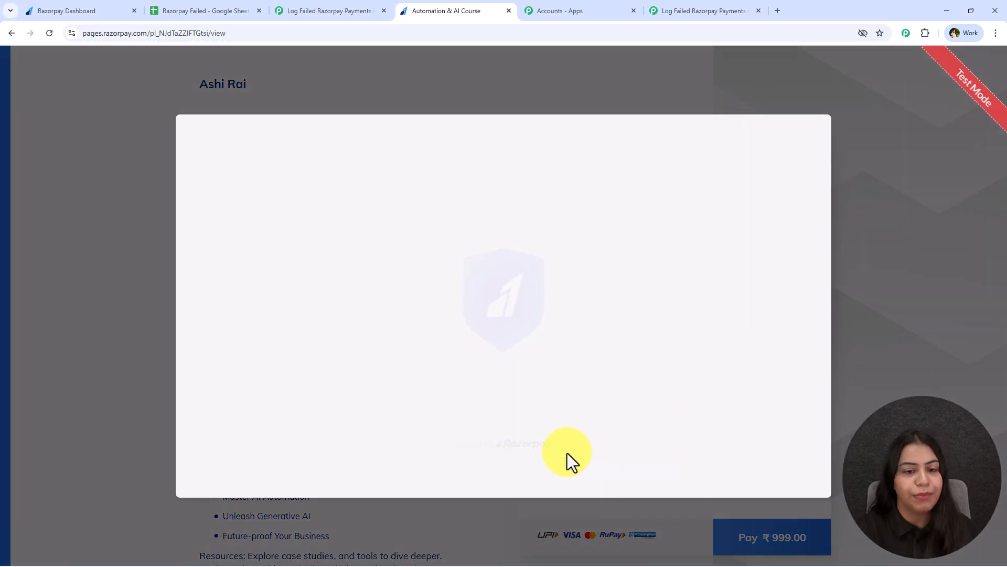
Pay by Netbanking with State Bank of India, and choose Failure on the demo bank page to simulate a failed payment.
left_click(449, 311)
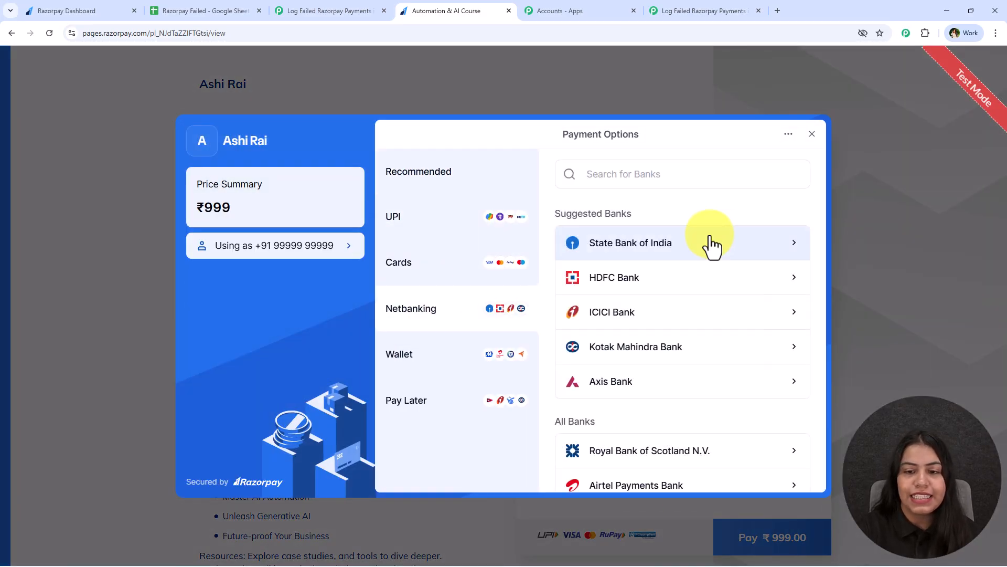
left_click(713, 244)
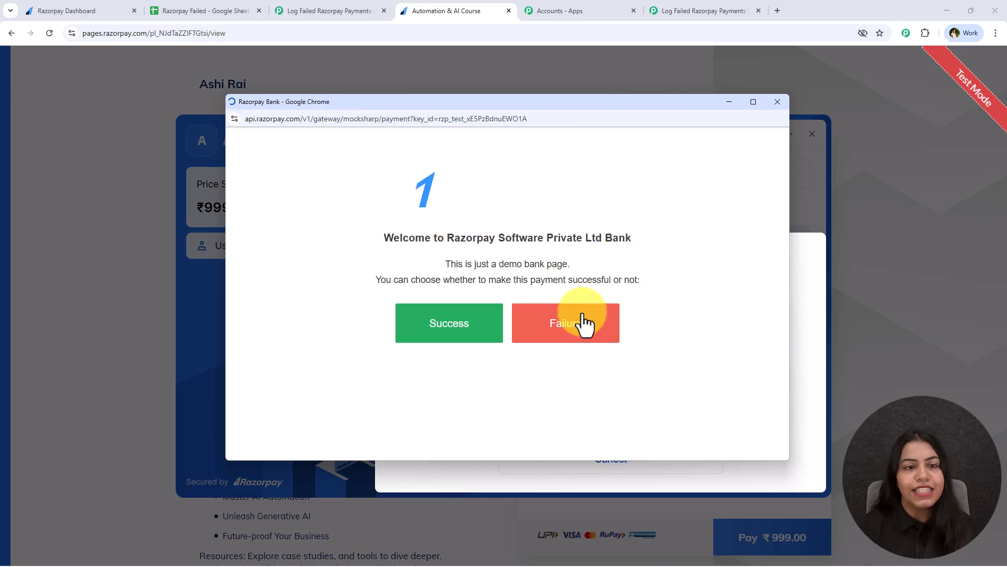
left_click(584, 324)
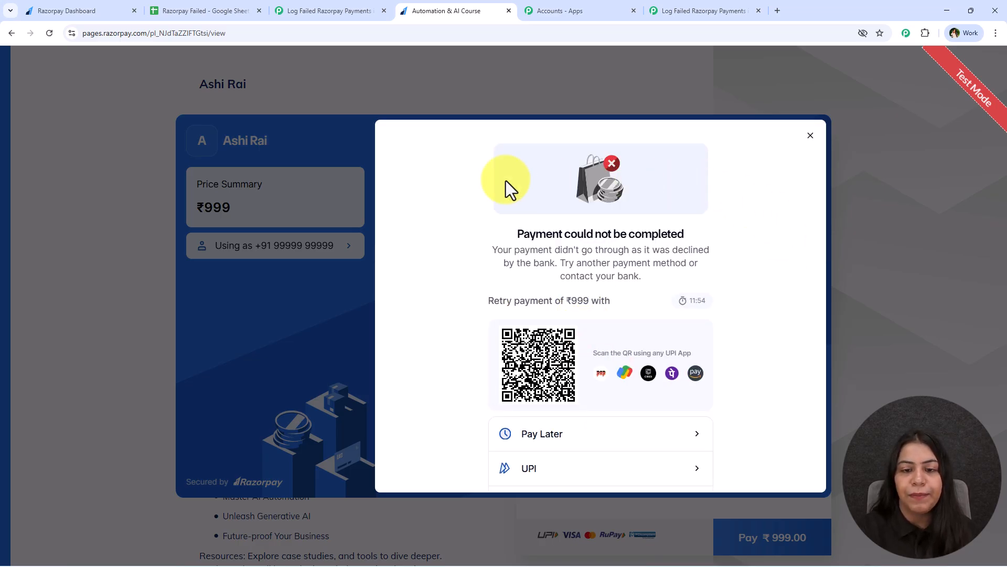
Check the newly logged failed payment in row 5 of the Razorpay Failed spreadsheet, and return to the Pabbly Connect workflow.
left_click(202, 11)
left_click_drag(155, 388, 803, 414)
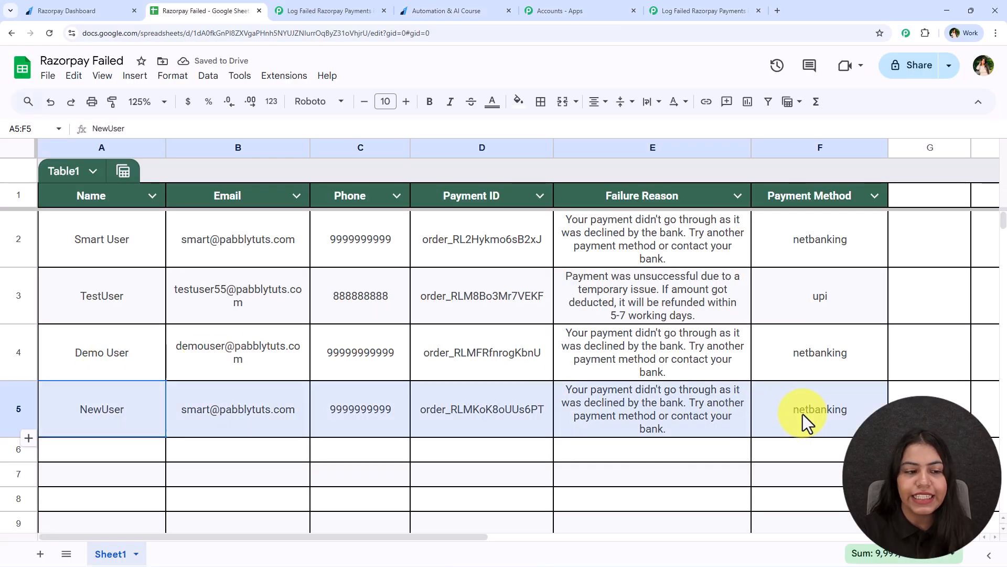
left_click(719, 11)
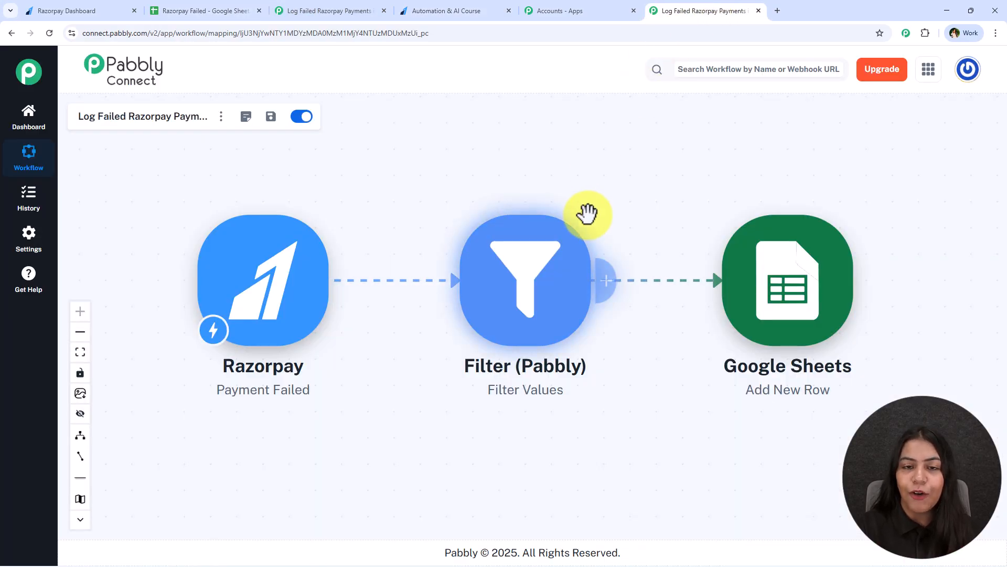